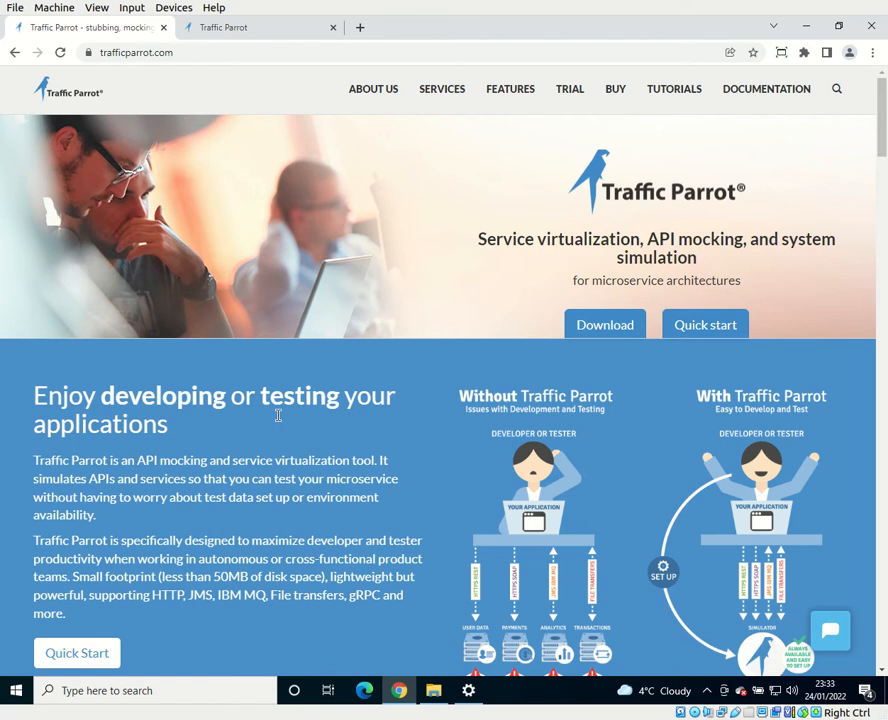
Step: Open the tutorial Chapter 4: Mocking and simulating JMS IBM WebSphere MQ and review its messaging diagrams
left_click(670, 92)
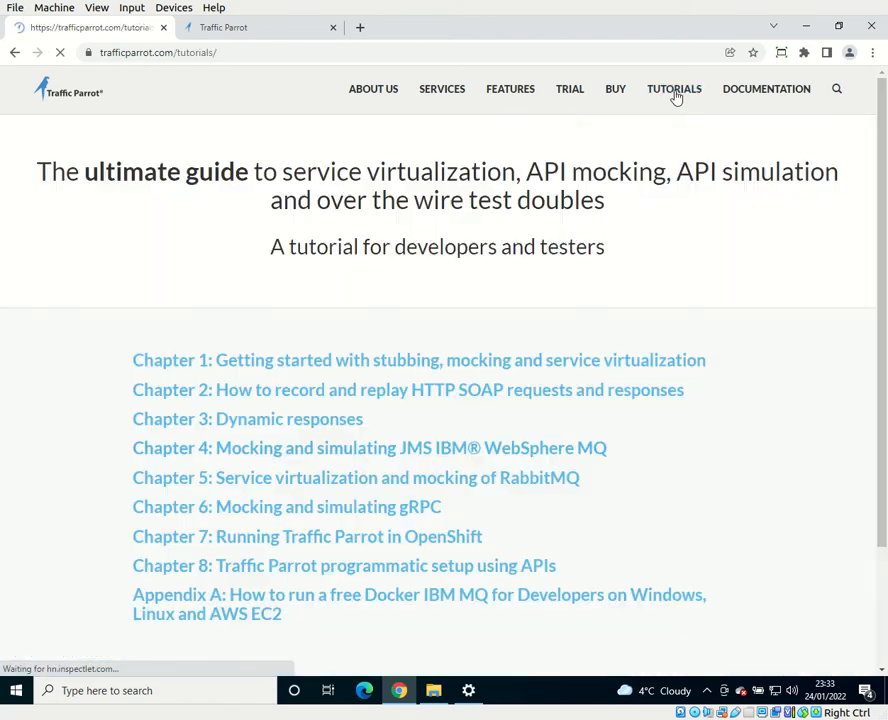
left_click(458, 462)
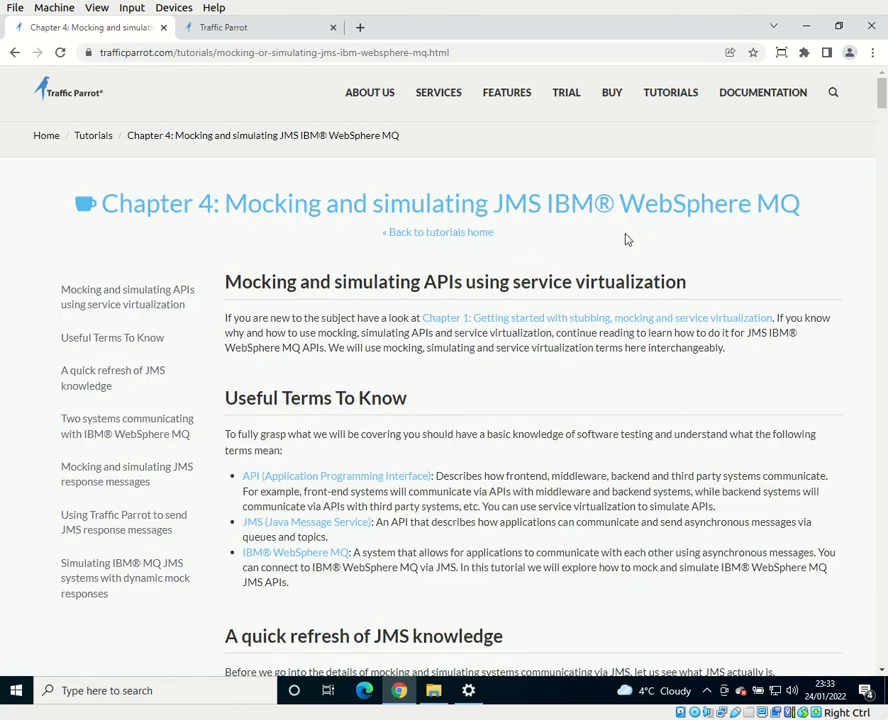
scroll(565, 401, "down", 9)
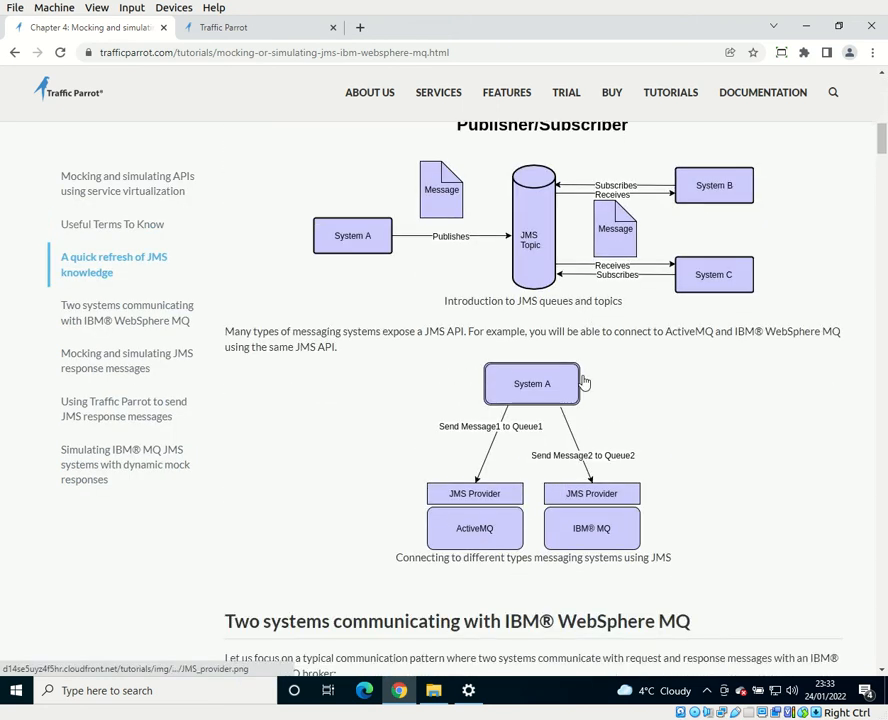
scroll(585, 383, "down", 10)
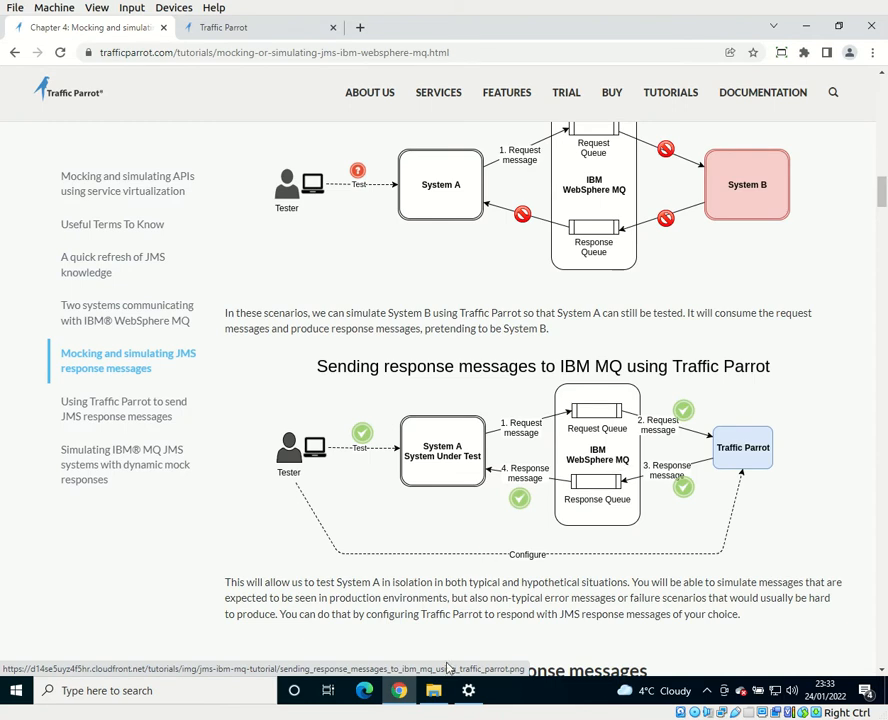
Step: Switch to File Explorer and check the downloaded Traffic Parrot archive and the com.ibm.mq.allclient-9.1.3.0 JAR in the _tmp folder
left_click(433, 690)
left_click(210, 190)
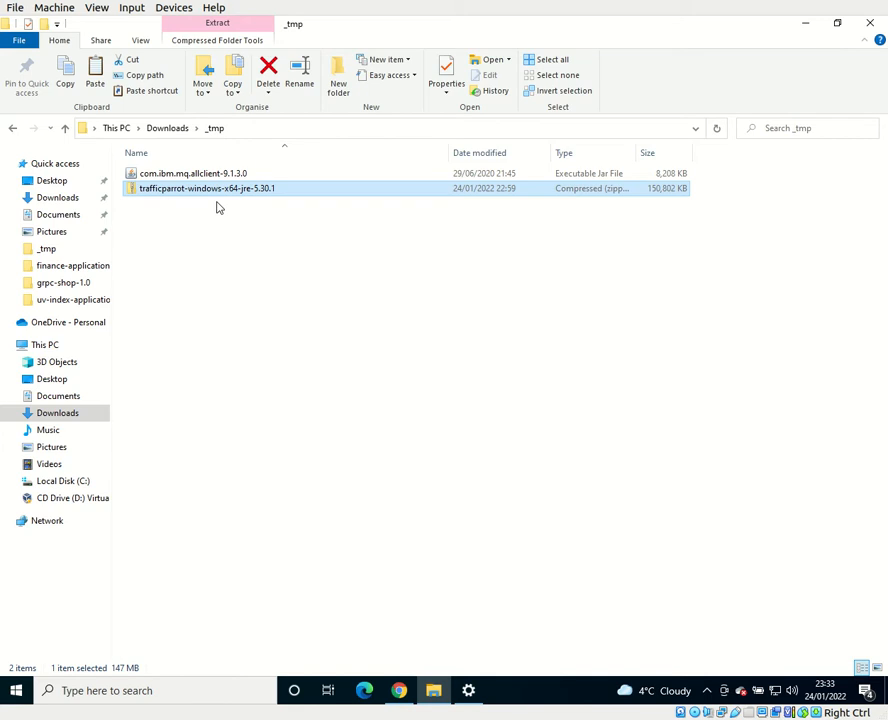
key("Up")
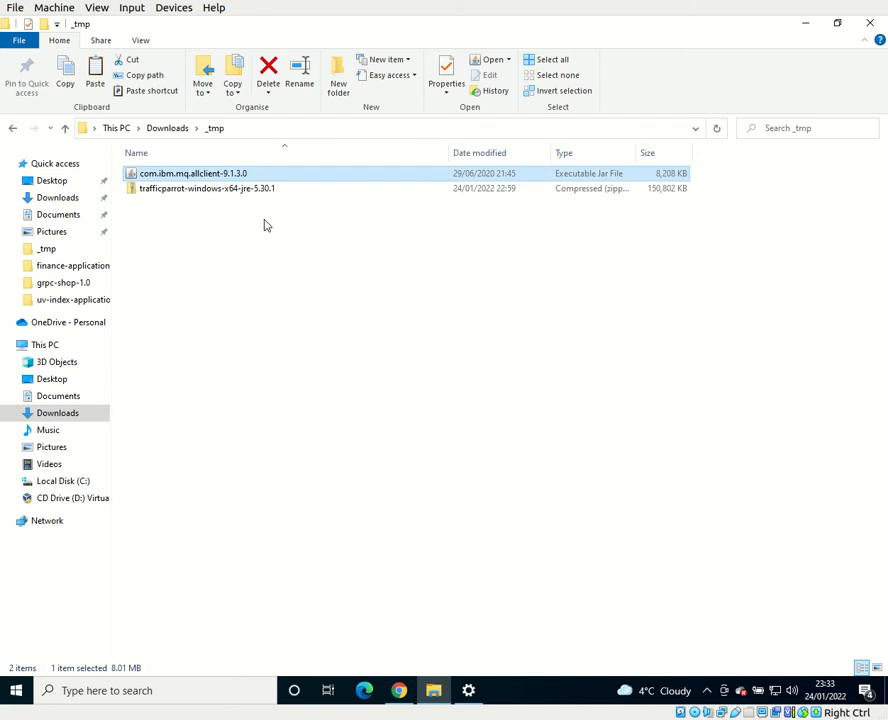
Step: Switch back to the browser, follow the tutorial's Add IBM MQ libraries link and read the Required JARs for IBM MQ section
left_click(400, 695)
scroll(369, 367, "down", 15)
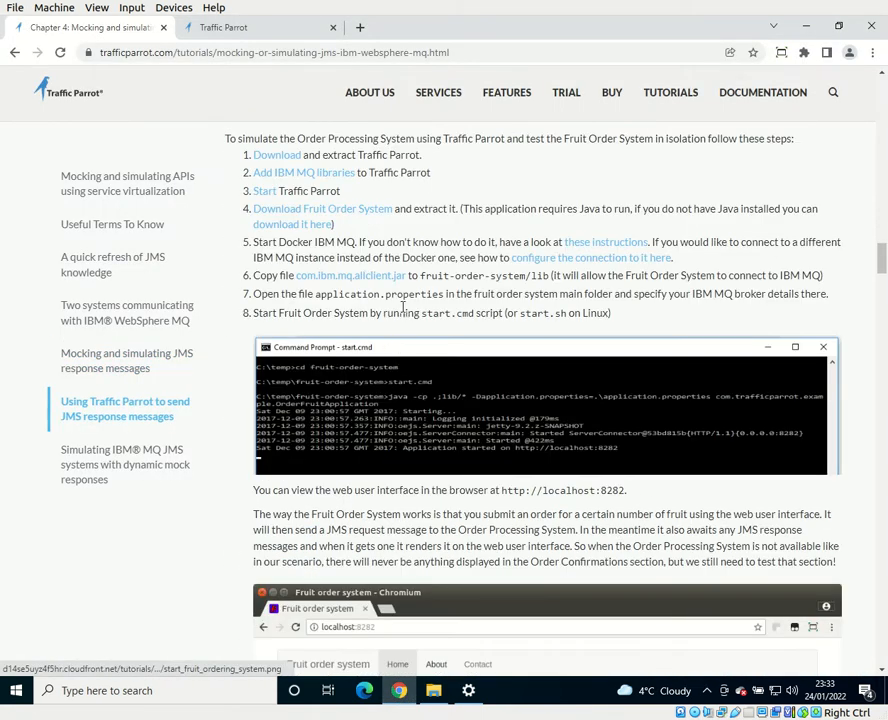
left_click(283, 172)
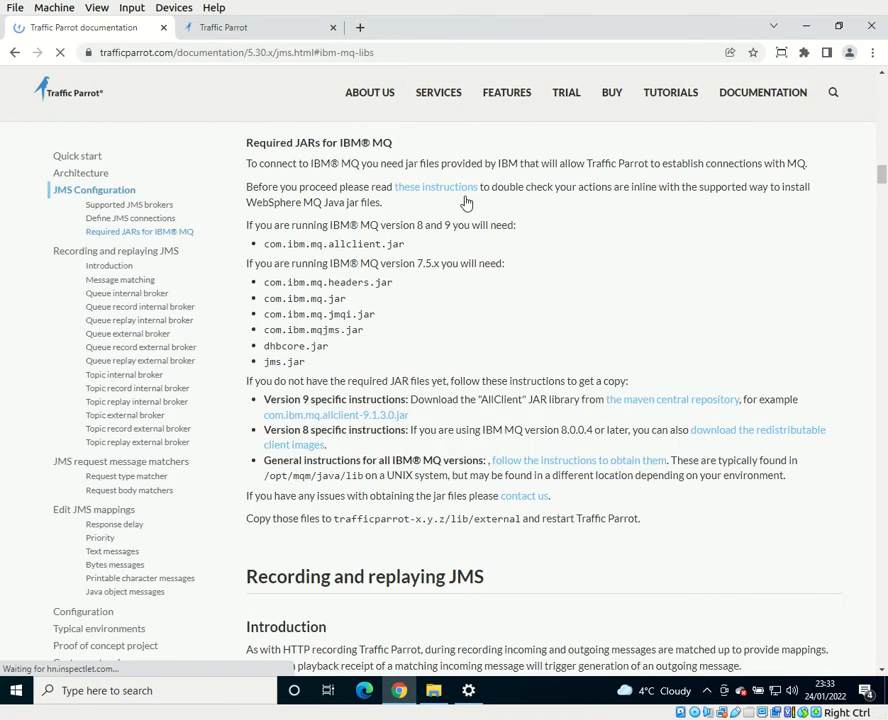
left_click_drag(248, 140, 648, 518)
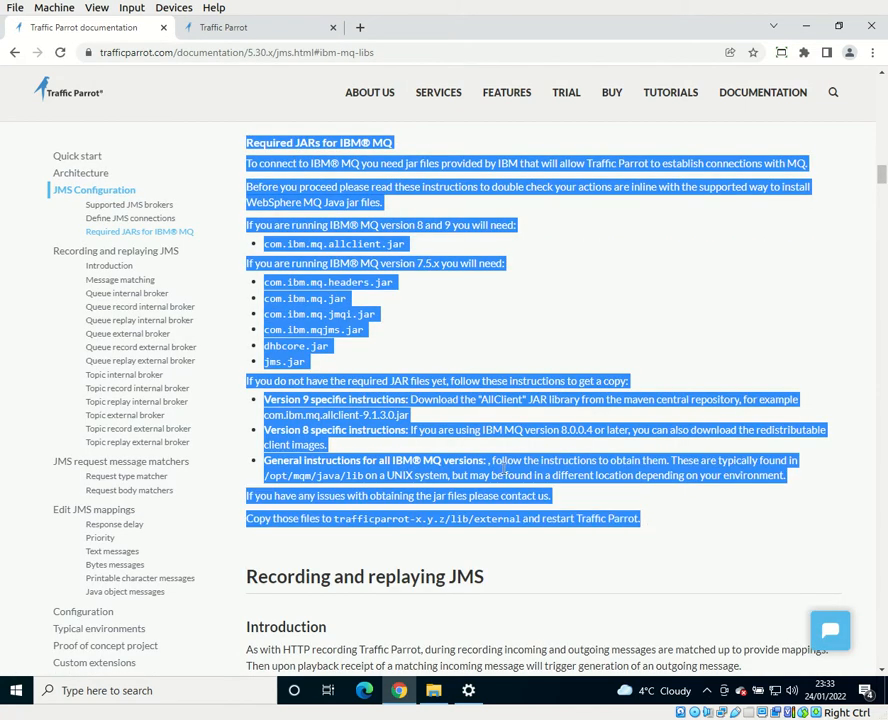
left_click(460, 400)
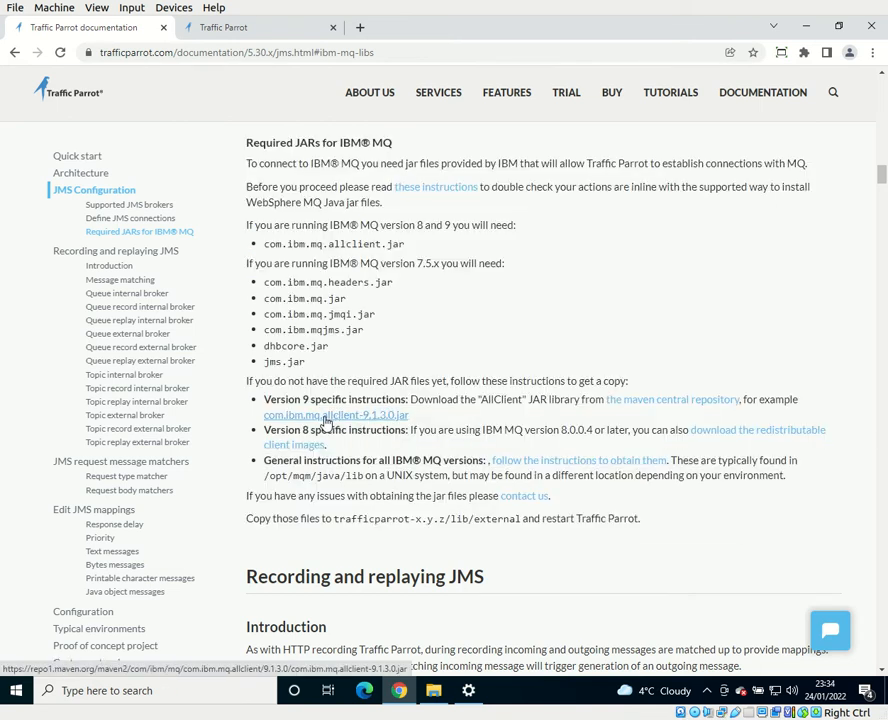
Step: Switch to File Explorer and extract the trafficparrot-windows-x64-jre-5.30.1 archive into the _tmp folder with 7-Zip
left_click(434, 702)
left_click(198, 192)
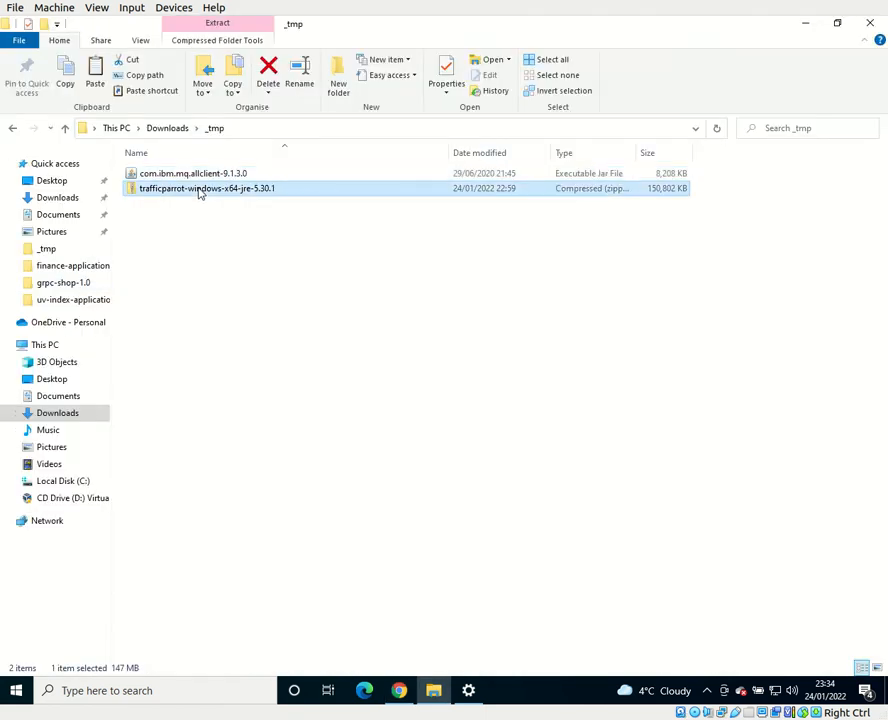
right_click(199, 190)
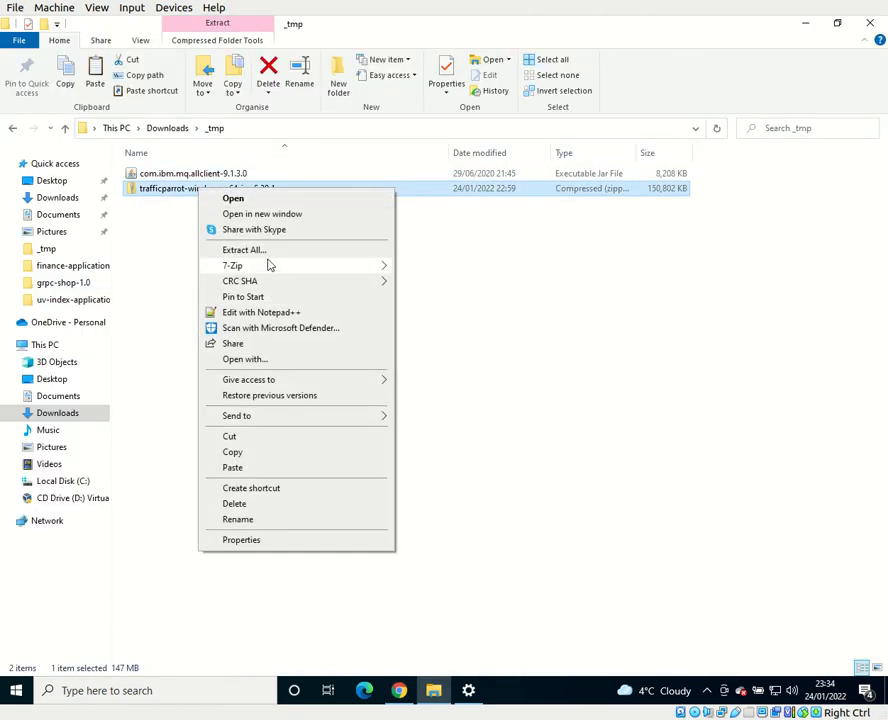
mouse_move(266, 265)
left_click(440, 316)
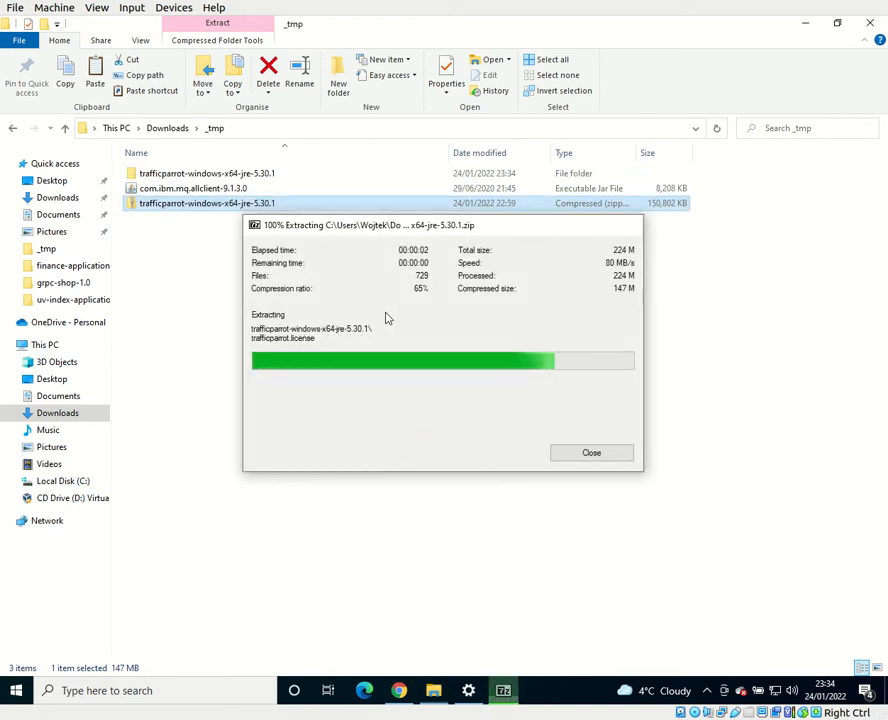
Step: Copy the com.ibm.mq.allclient-9.1.3.0 JAR into the lib/external folder of the extracted trafficparrot-windows-x64-jre-5.30.1 directory
left_click(246, 192)
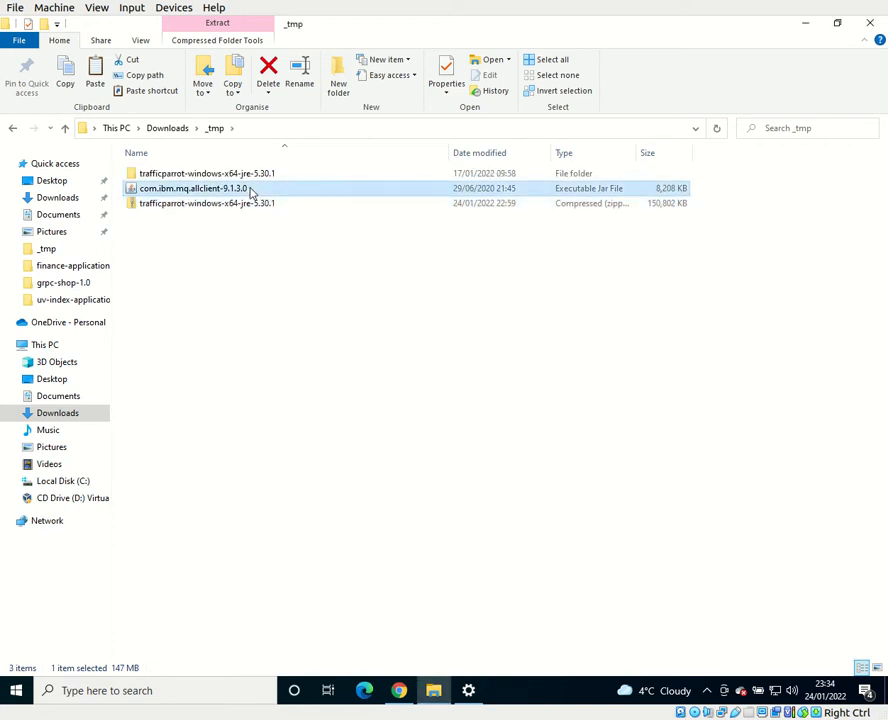
double_click(234, 175)
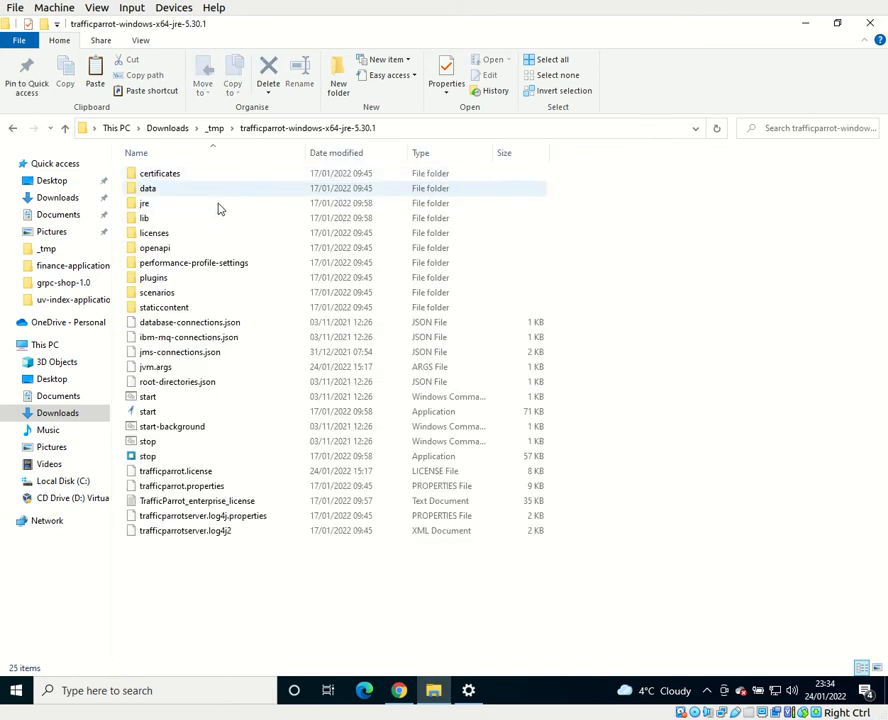
double_click(166, 219)
double_click(168, 176)
left_click(278, 178)
Step: Open jms-connections.json from the Traffic Parrot main folder in Notepad++ and review the sample connections
left_click(283, 128)
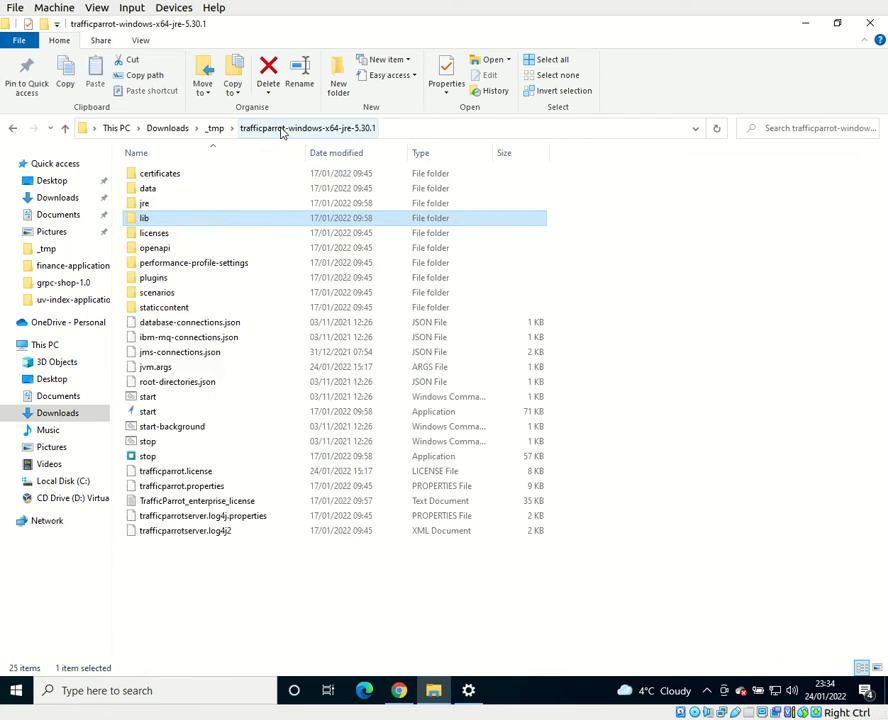
left_click(182, 352)
right_click(183, 353)
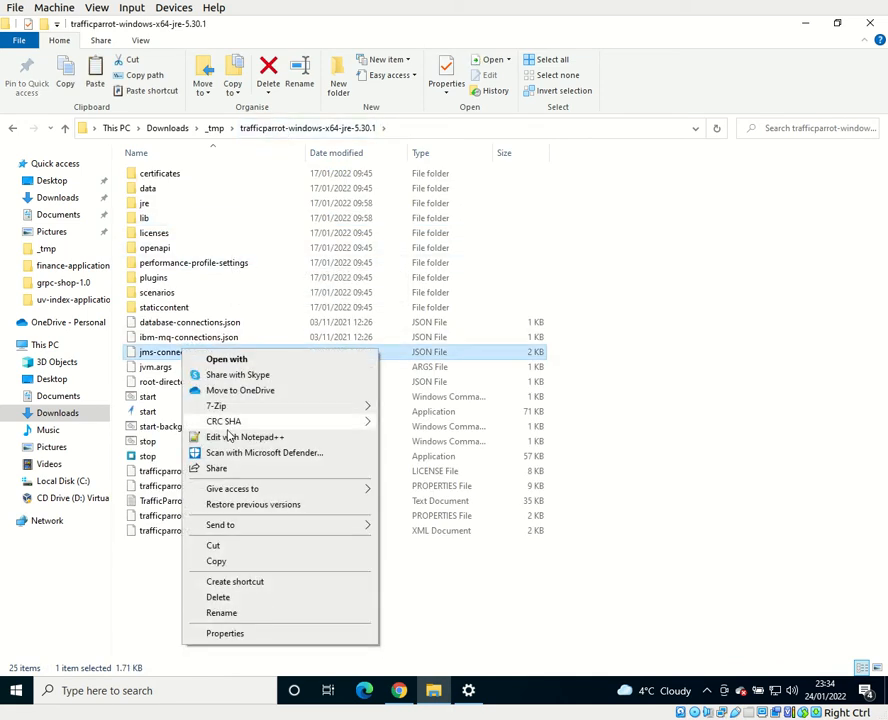
left_click(230, 441)
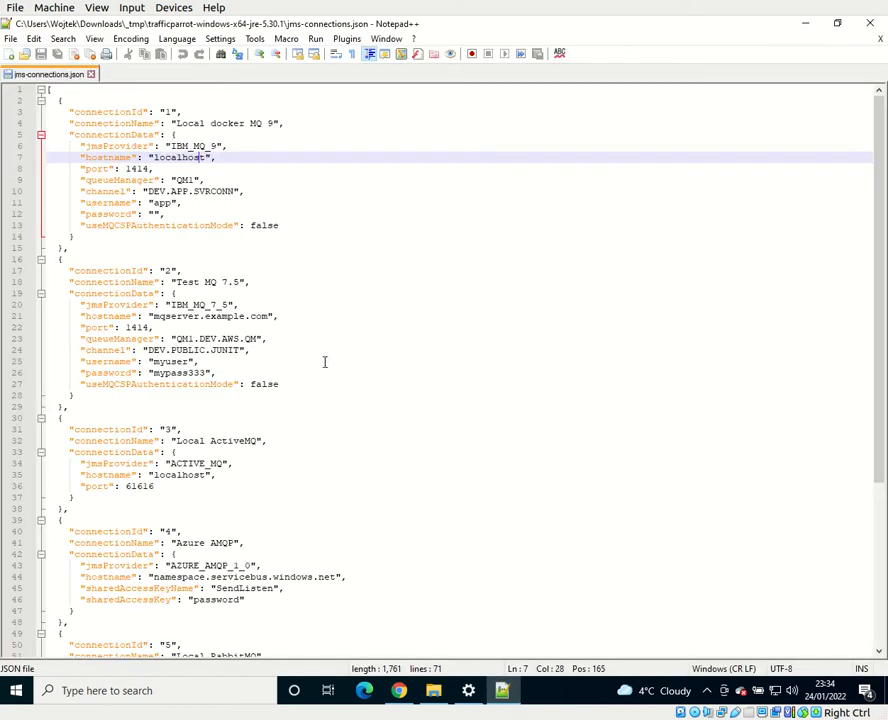
left_click_drag(57, 99, 153, 586)
left_click(153, 586)
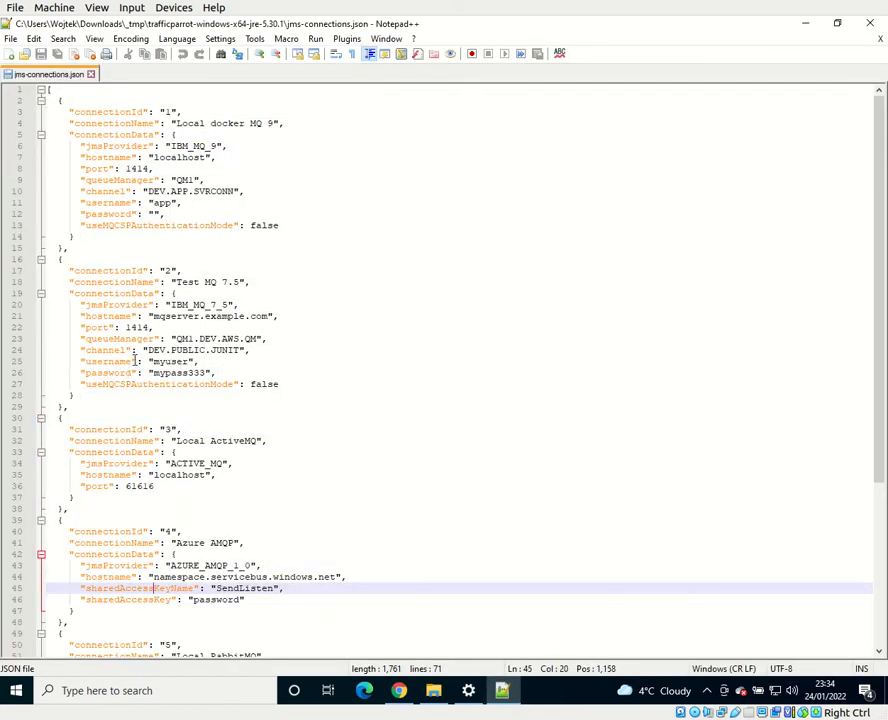
Step: Set the hostname of the "Local docker MQ 9" connection to 10.0.2.2, save the file and return to File Explorer
left_click_drag(180, 247, 48, 100)
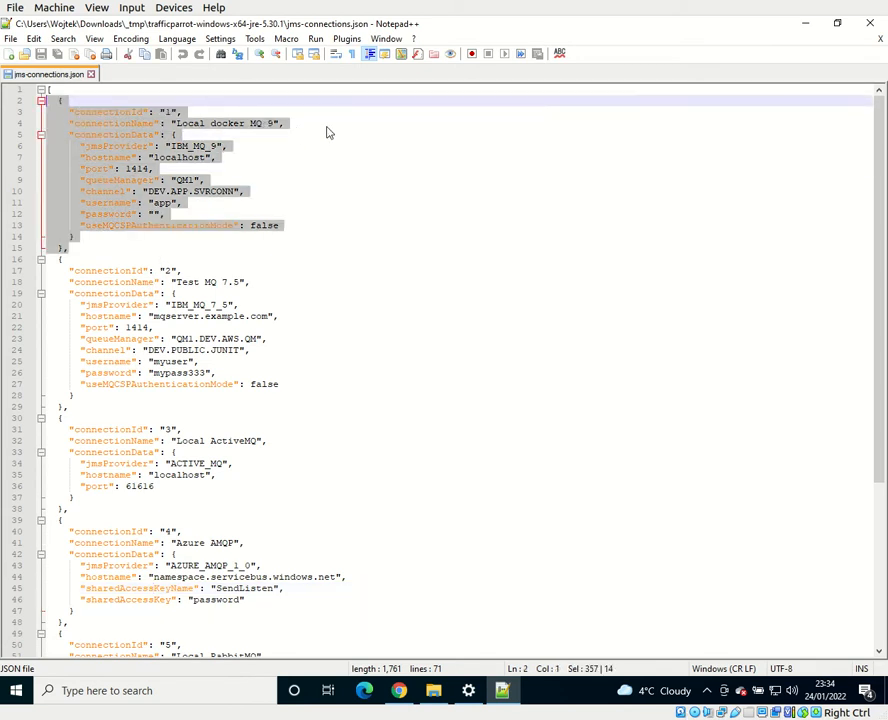
left_click(290, 148)
double_click(172, 157)
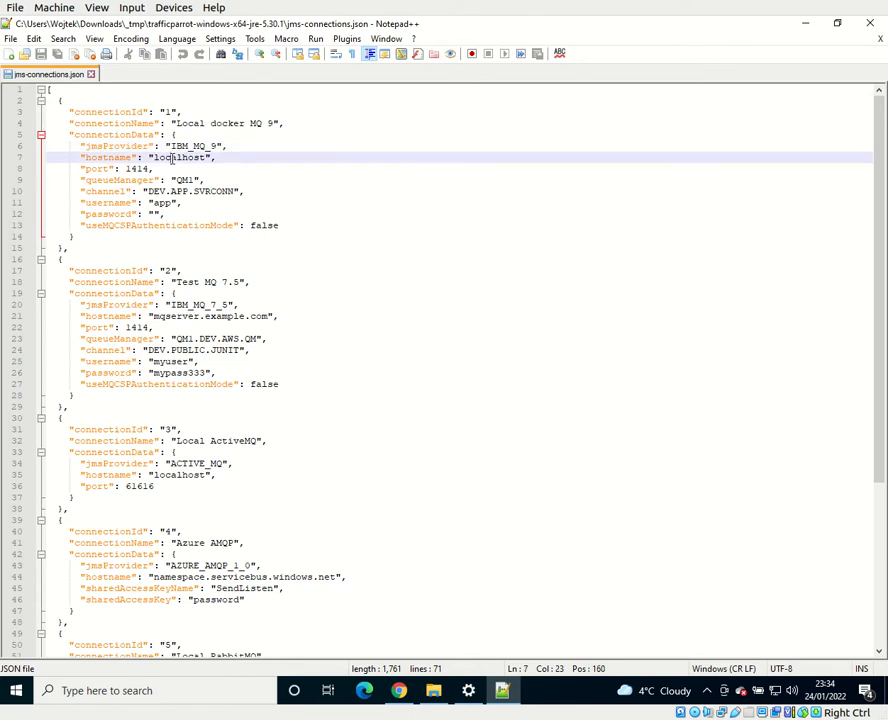
type("10.")
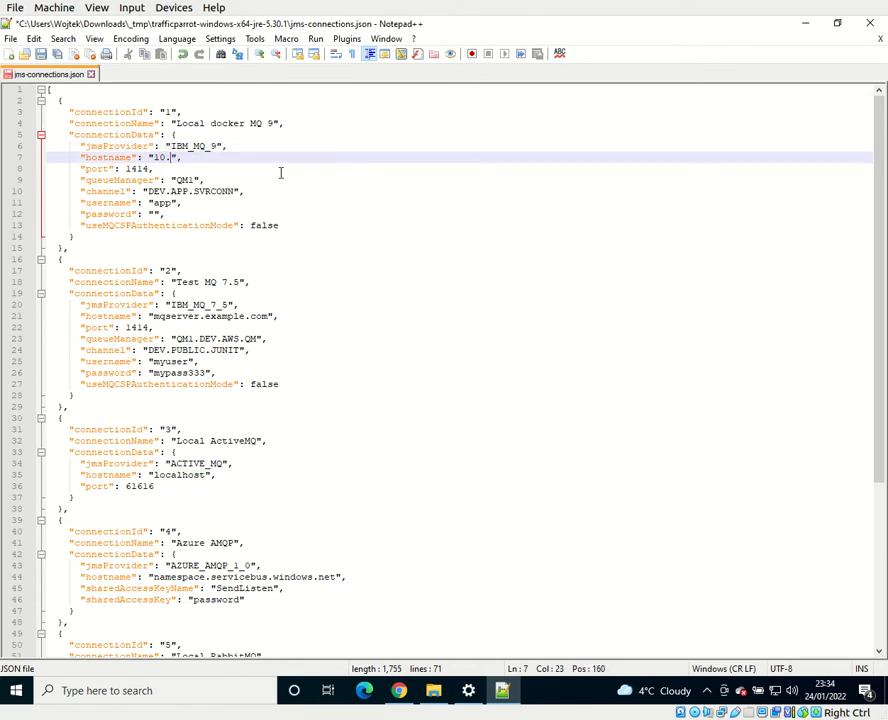
type("0.2.2")
key("ctrl+s")
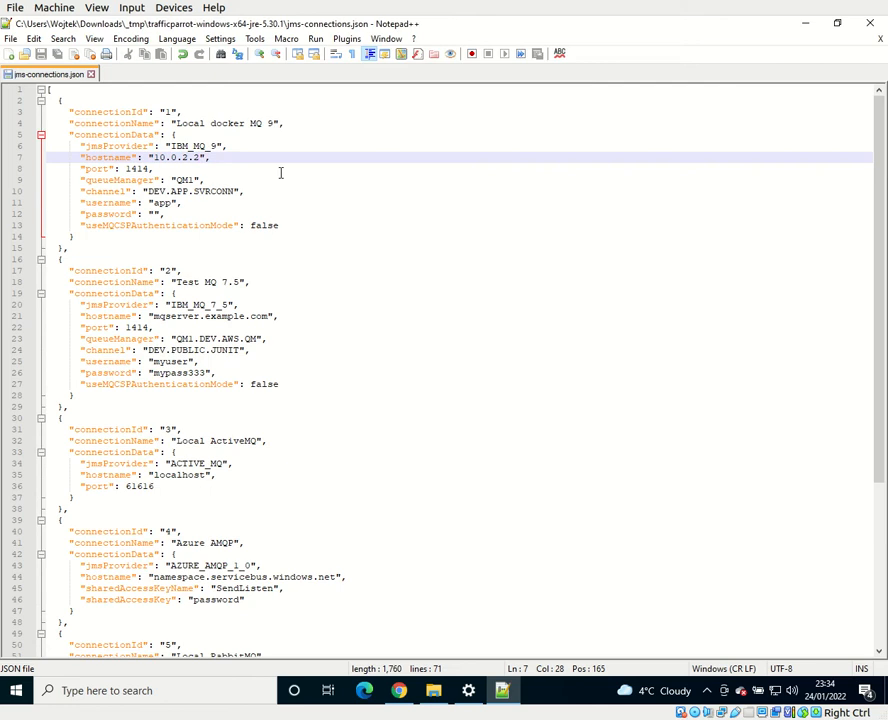
left_click_drag(167, 250, 56, 134)
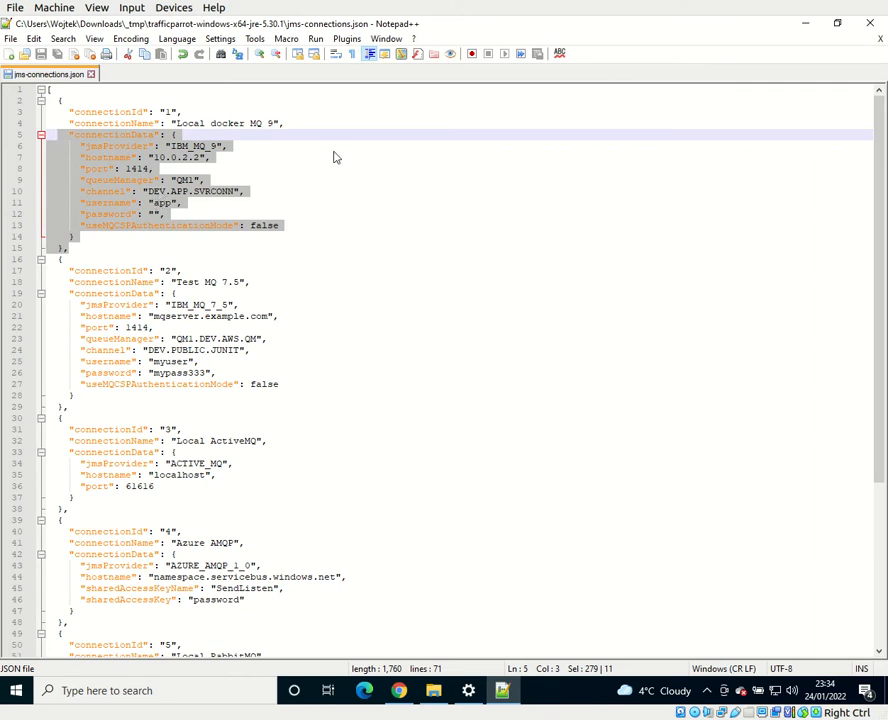
key("alt+Tab")
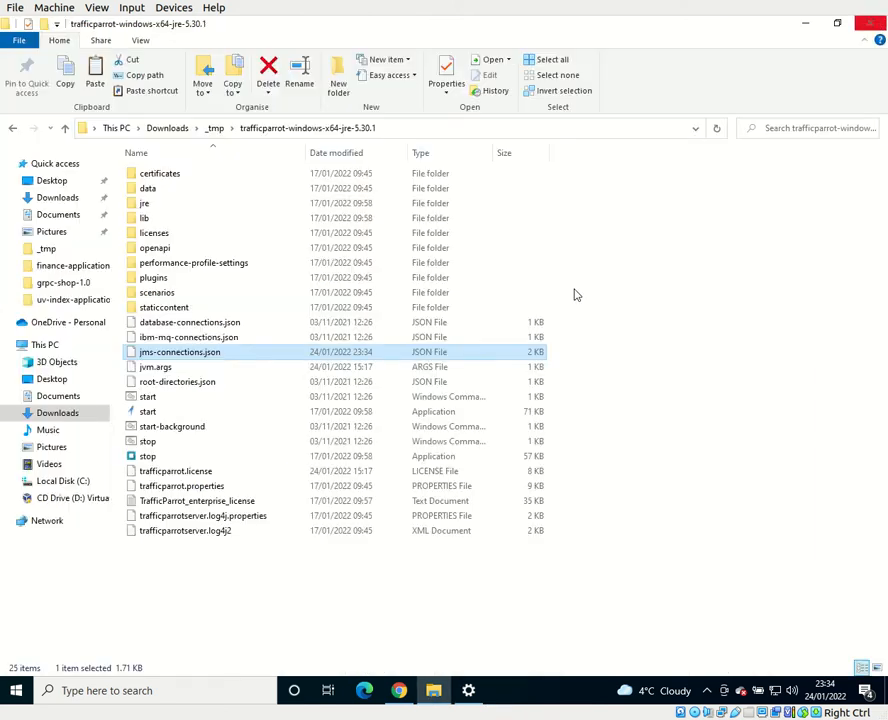
Step: Launch the Traffic Parrot start application and load its web interface at localhost:8080 in the browser
double_click(148, 411)
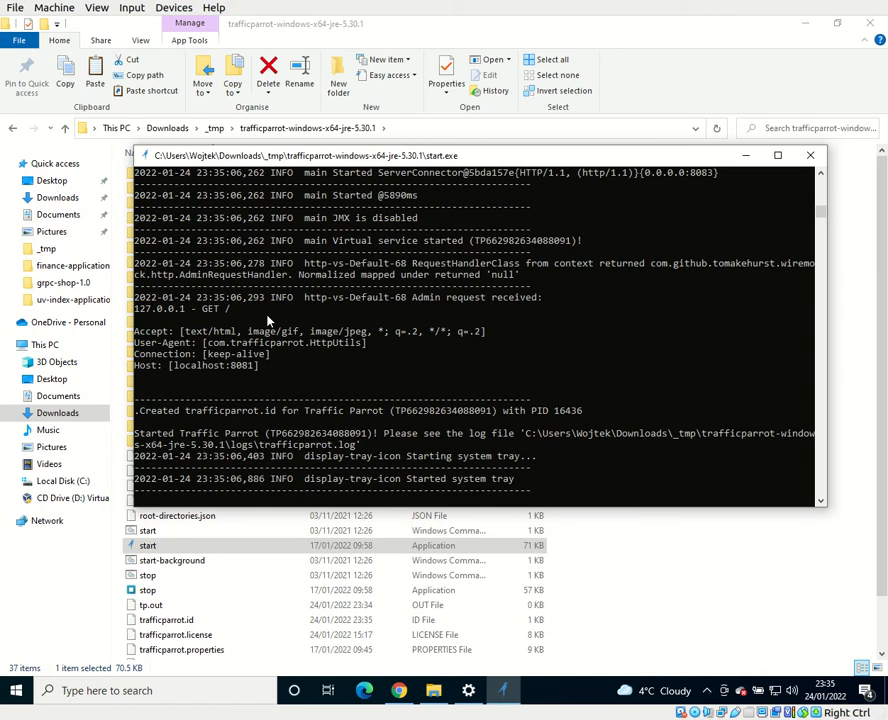
left_click(404, 693)
left_click(250, 31)
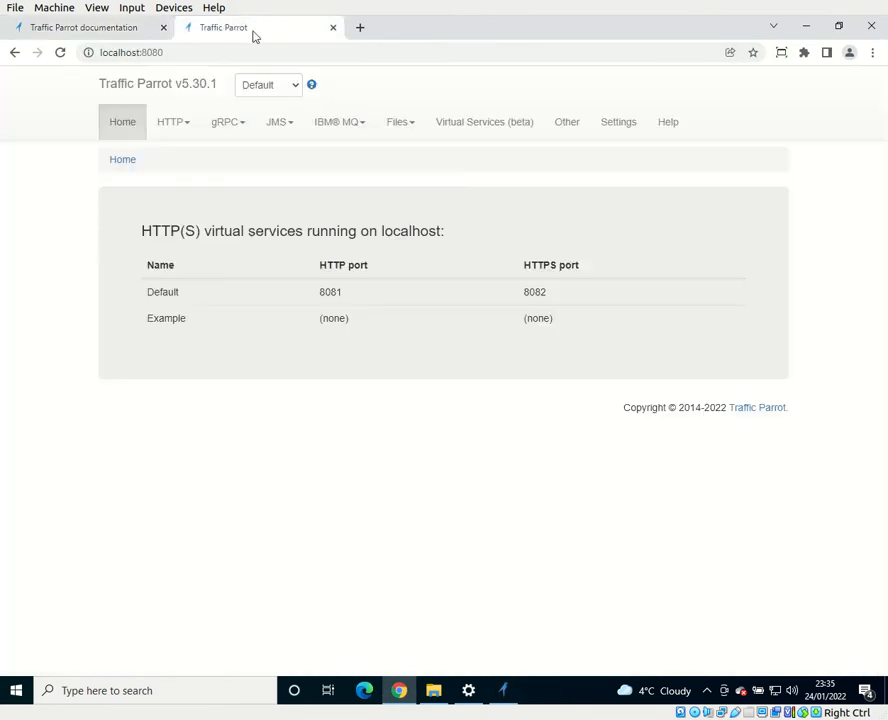
left_click(197, 55)
key("Return")
Step: Open the JMS Add/Edit page and look over the request and response form and the mappings table
left_click(278, 121)
left_click(306, 160)
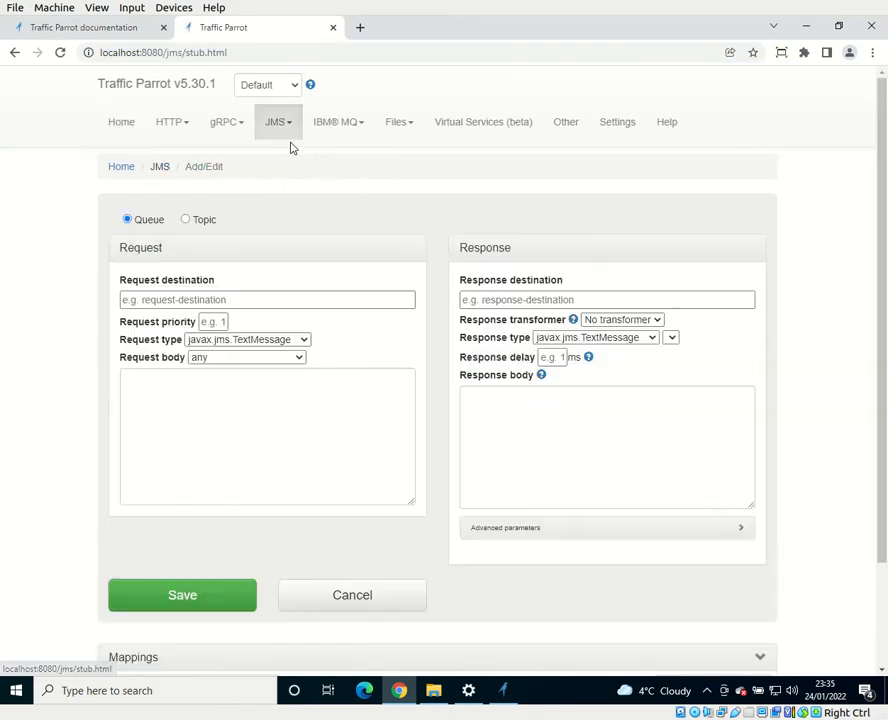
scroll(345, 220, "down", 2)
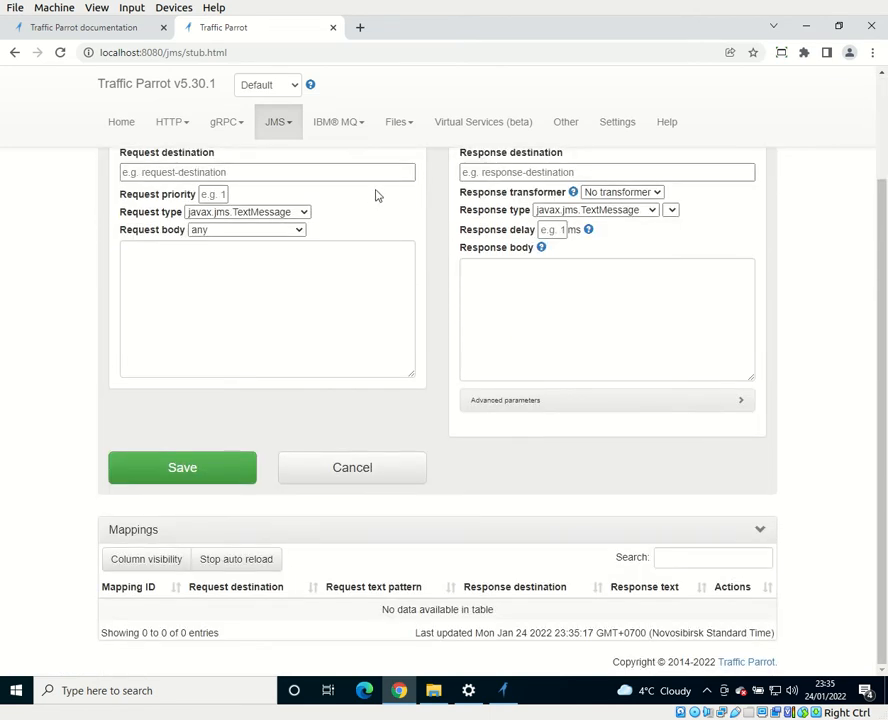
scroll(373, 197, "up", 2)
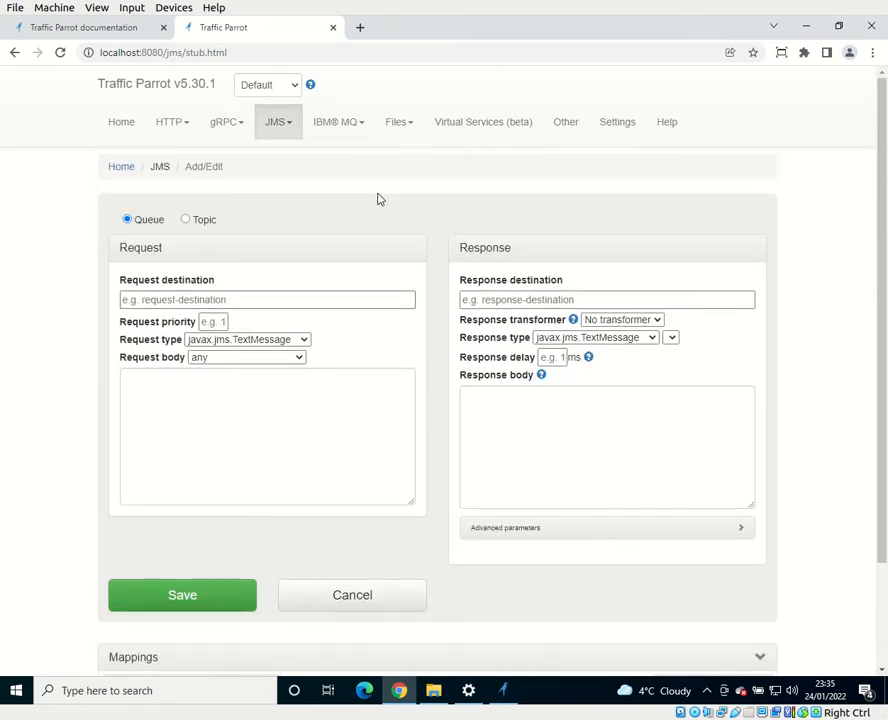
Step: Set the JMS queue mapping's request destination to DEV.QUEUE.1 and its response destination to DEV.QUEUE.2
left_click(266, 299)
left_click(195, 329)
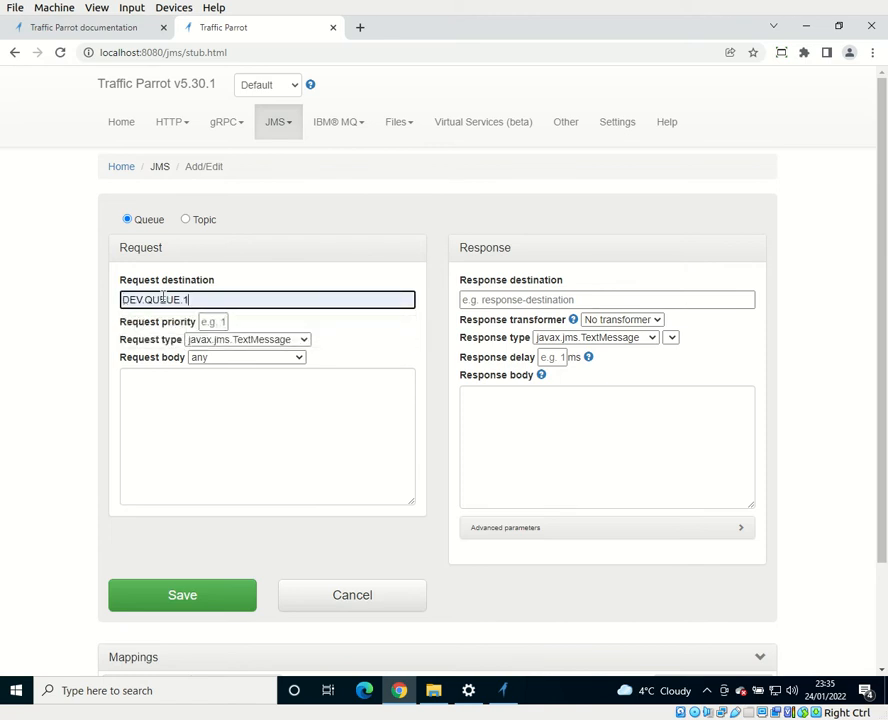
left_click(510, 299)
left_click(505, 333)
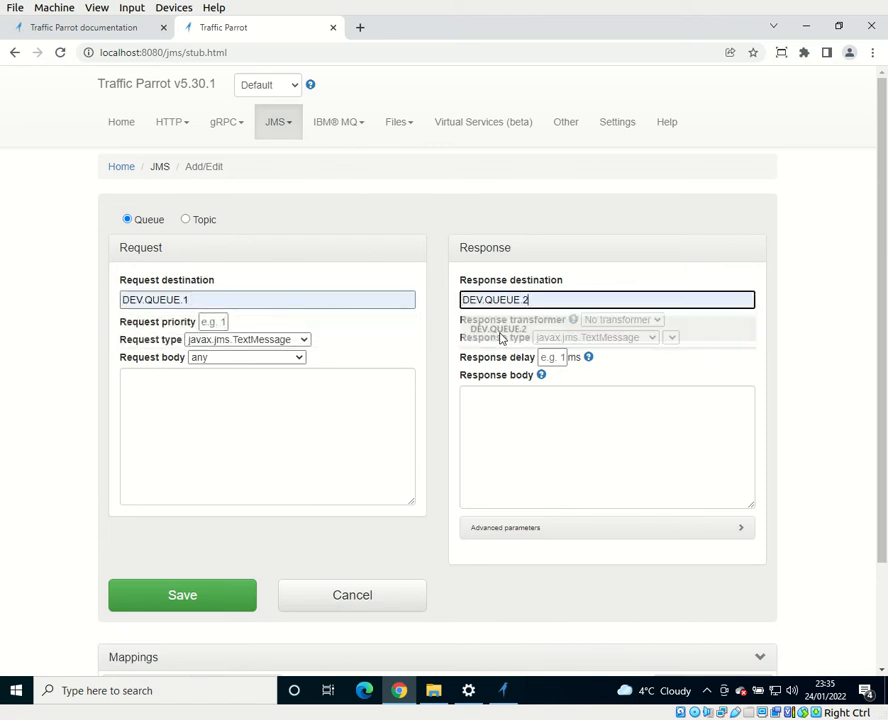
left_click_drag(455, 326, 437, 324)
left_click(438, 331)
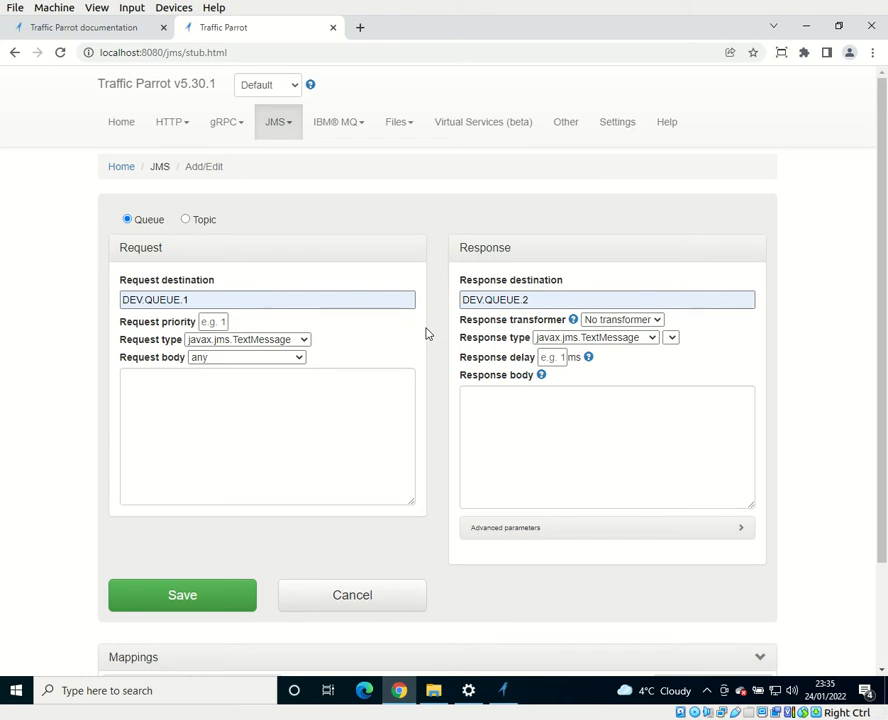
Step: Save the JMS mapping and check its request and response destinations in the mappings table
scroll(380, 434, "down", 2)
left_click(182, 468)
scroll(470, 490, "down", 1)
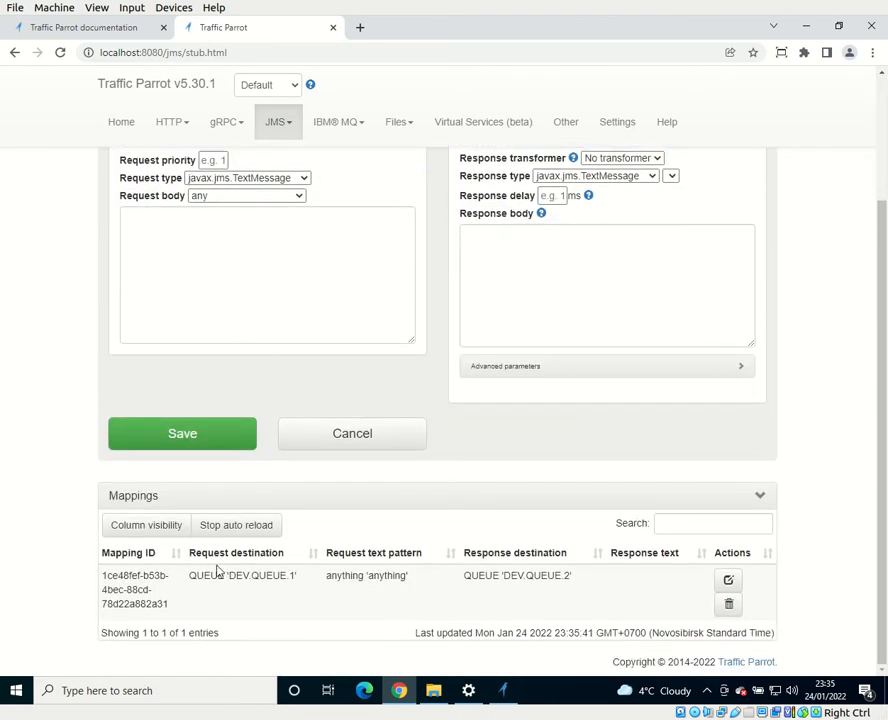
left_click_drag(228, 578, 293, 576)
left_click_drag(505, 578, 572, 576)
left_click(551, 589)
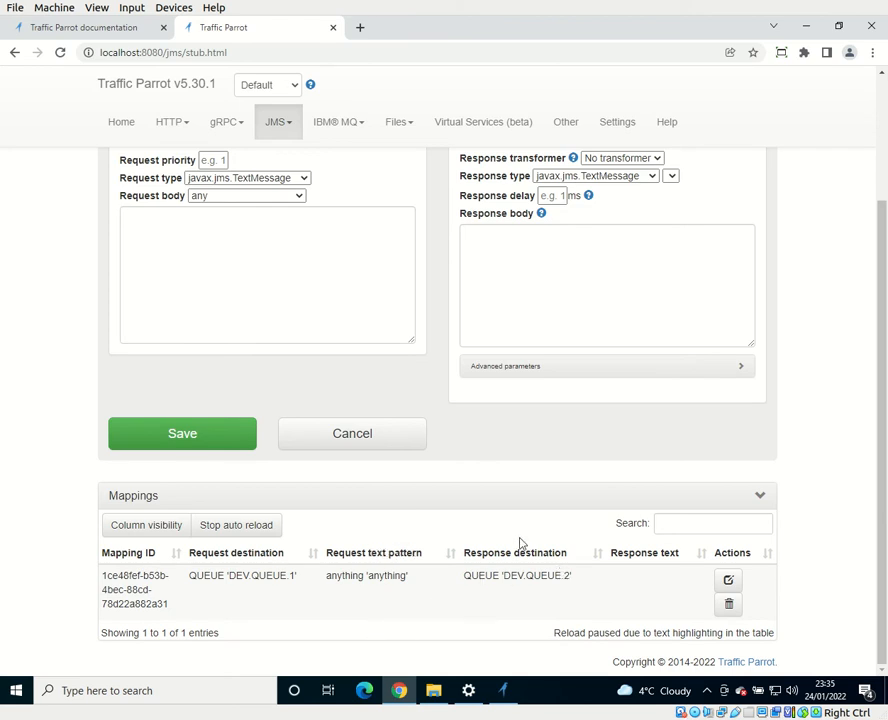
Step: Open the saved DEV.QUEUE.1 mapping for editing, review its request and response settings, and close it without changes
scroll(480, 500, "up", 3)
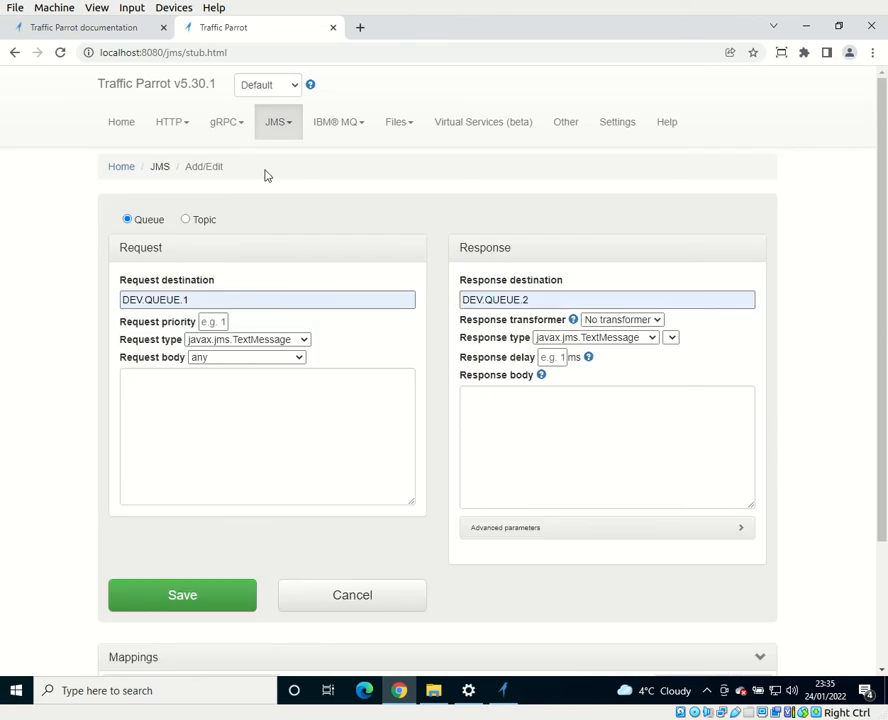
left_click(290, 134)
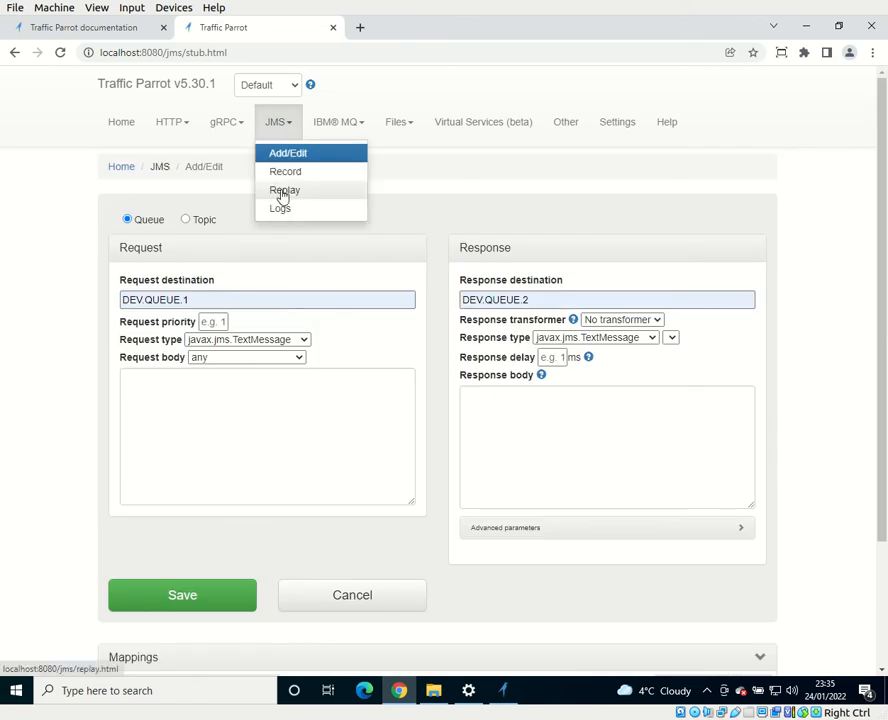
left_click(482, 182)
scroll(408, 444, "down", 3)
left_click(728, 580)
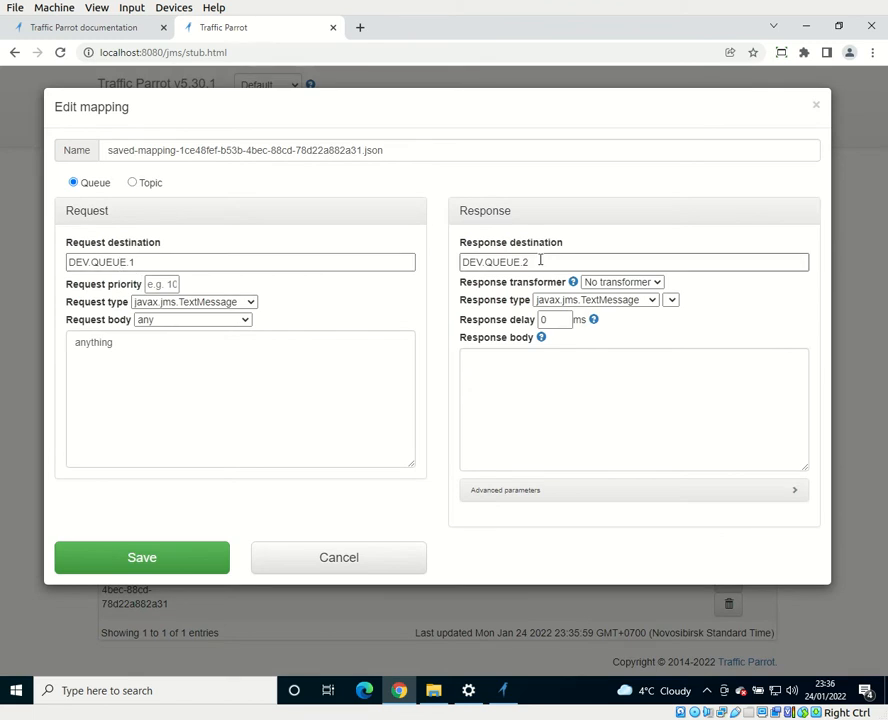
left_click(365, 565)
Step: Open the JMS Replay page and select Local docker MQ 9 as the connection to consume requests from
left_click(285, 124)
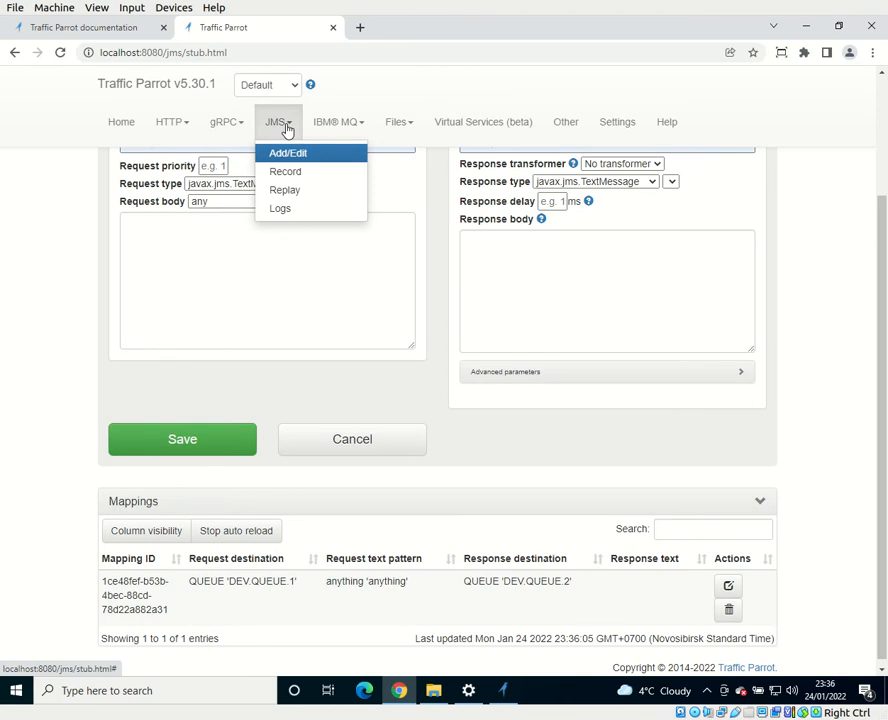
left_click(286, 191)
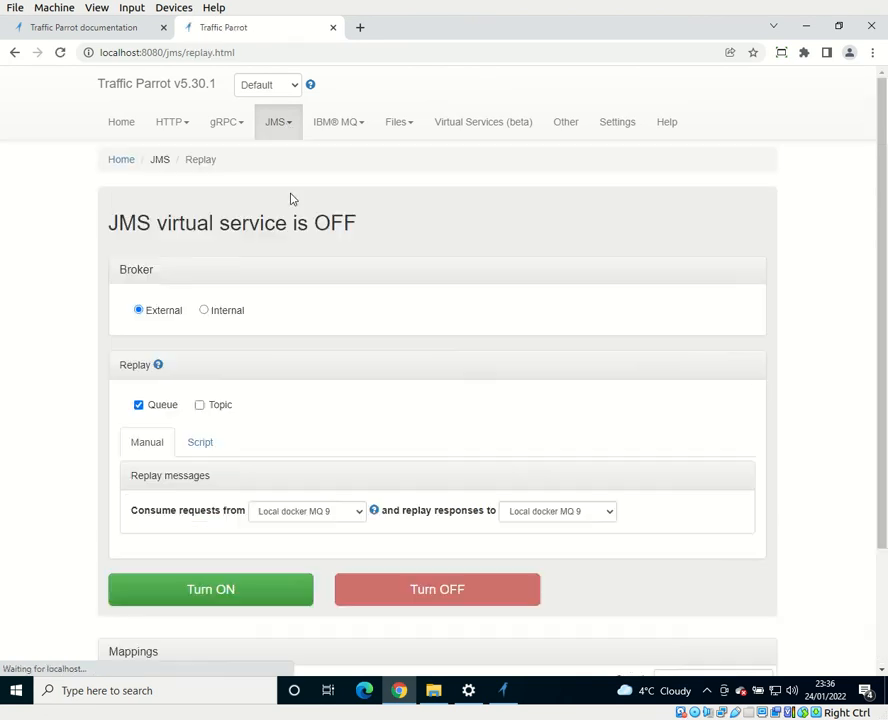
scroll(298, 218, "down", 2)
left_click(297, 361)
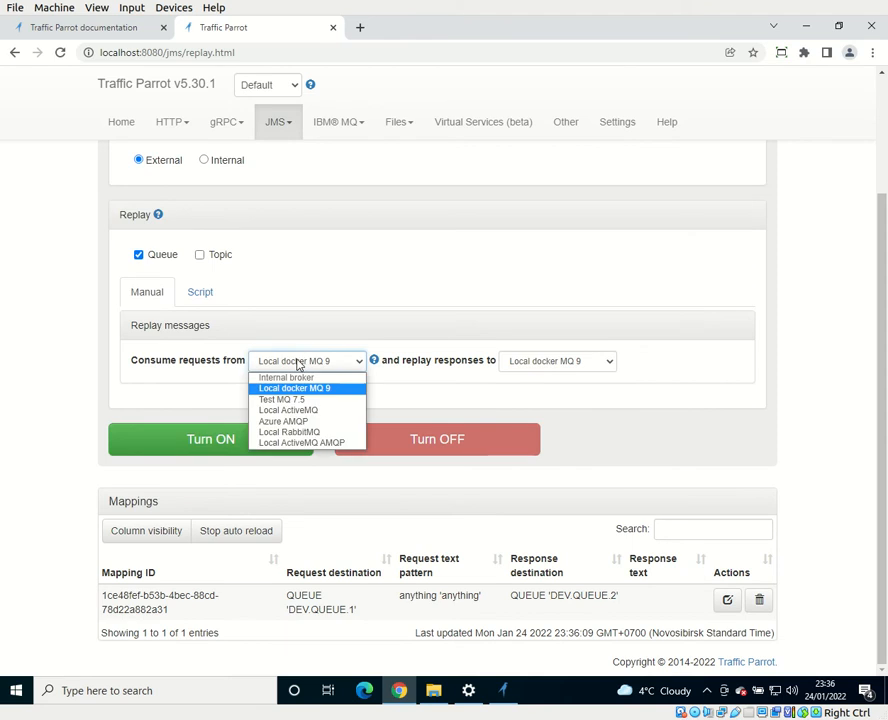
left_click(300, 388)
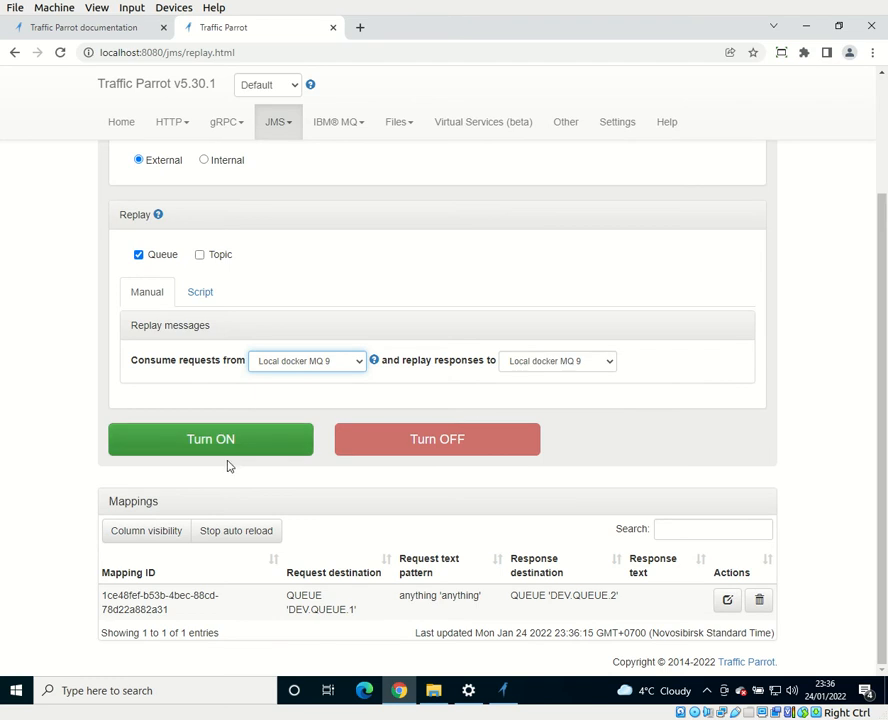
Step: Review the mapping's request and response destinations and turn on the JMS virtual service
left_click_drag(283, 608, 364, 597)
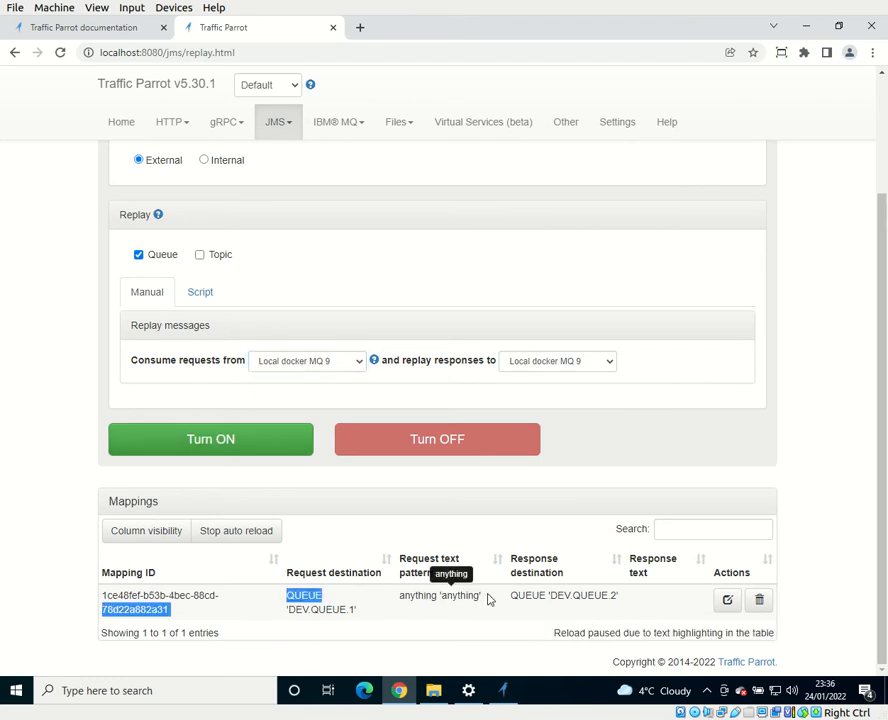
left_click_drag(511, 597, 585, 602)
left_click(585, 602)
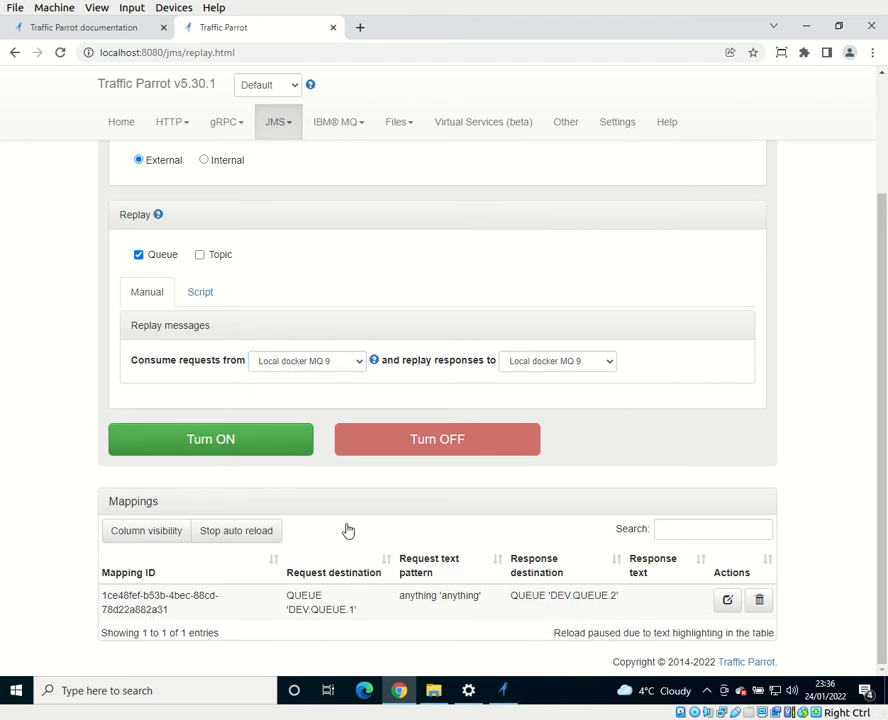
left_click(229, 444)
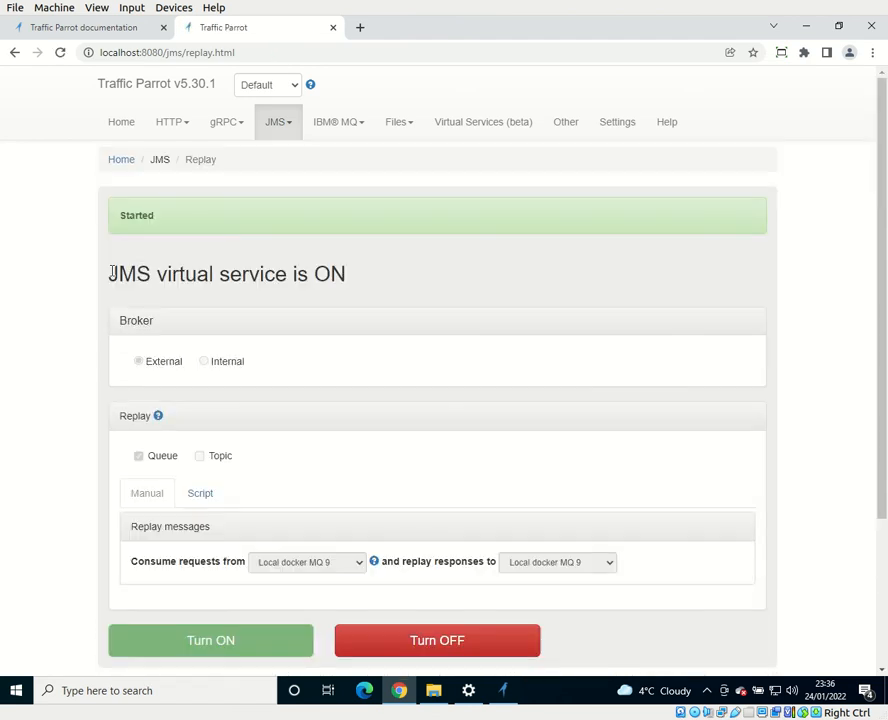
Step: Check the JMS virtual service's status heading and the mapping's request and response queues
left_click_drag(113, 272, 392, 226)
left_click(398, 230)
scroll(298, 588, "down", 3)
left_click_drag(298, 600, 363, 613)
left_click_drag(512, 596, 612, 597)
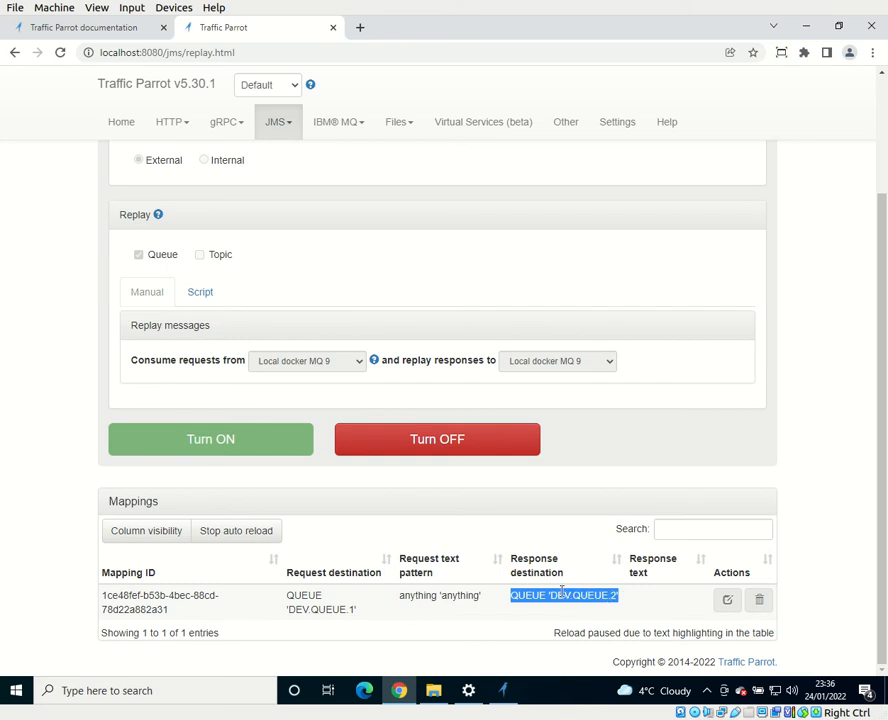
left_click(478, 540)
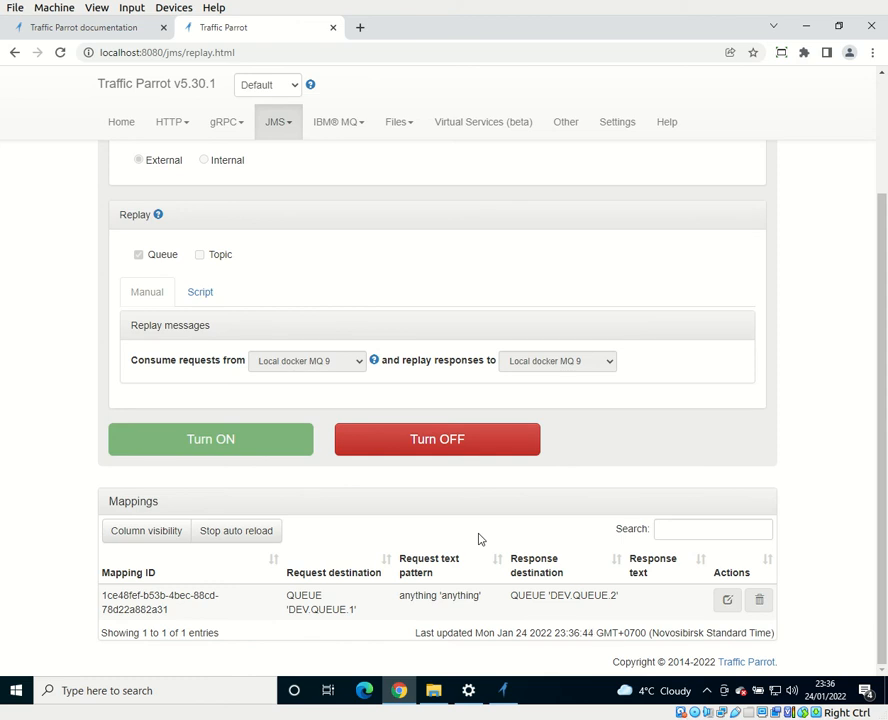
Step: Turn off the JMS virtual service and open jms-connections.json from the Traffic Parrot folder in Notepad++
left_click(442, 452)
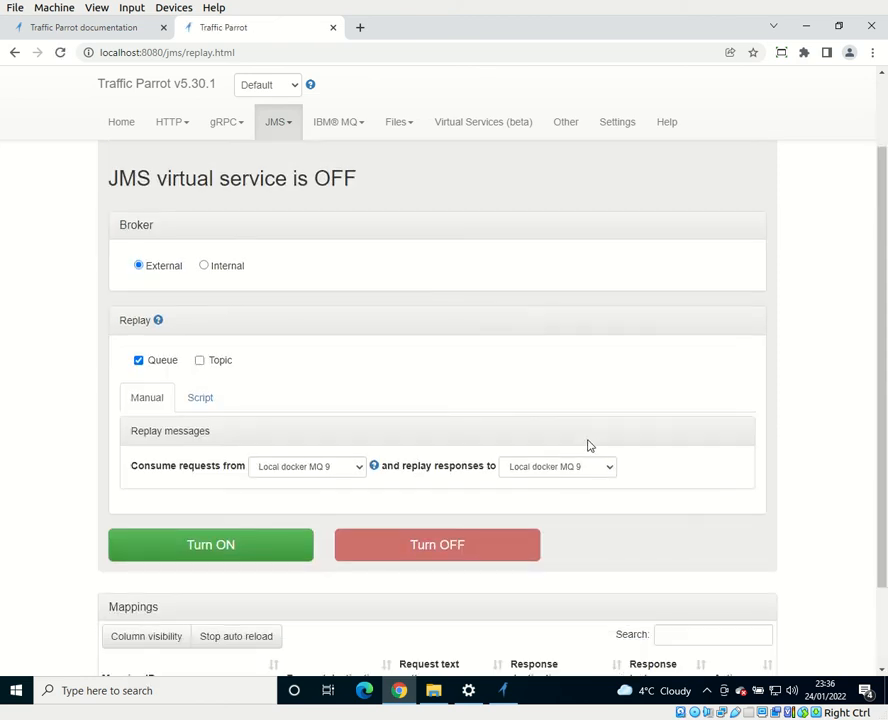
scroll(590, 445, "down", 2)
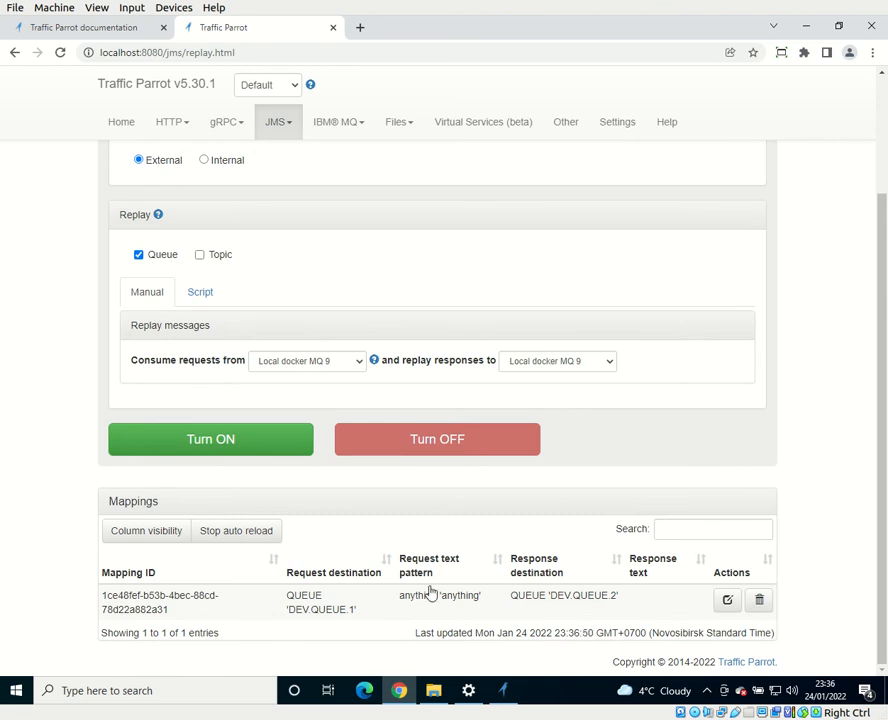
key("alt+Tab")
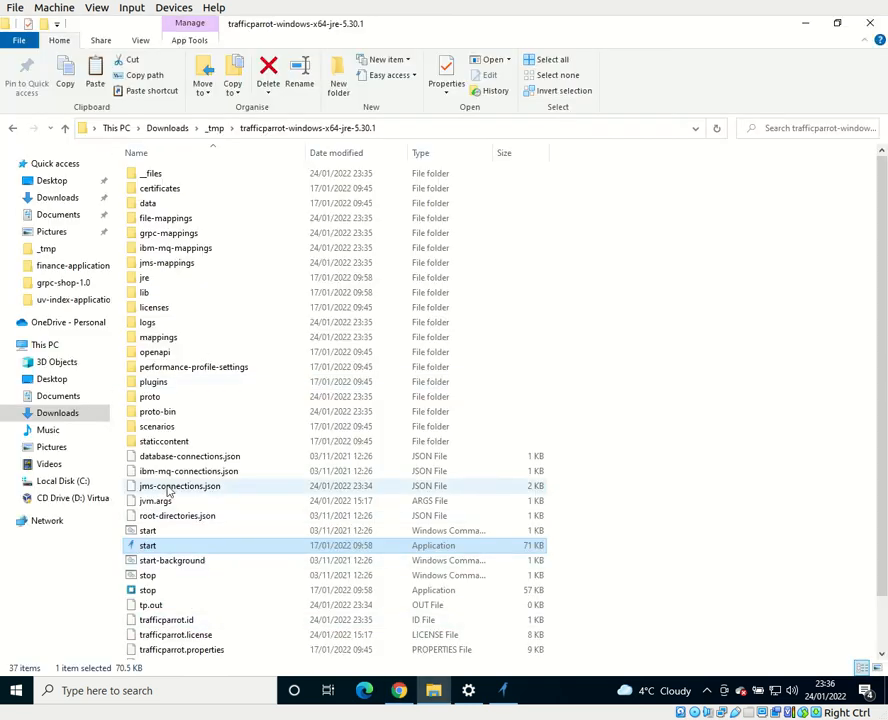
left_click(168, 485)
right_click(168, 485)
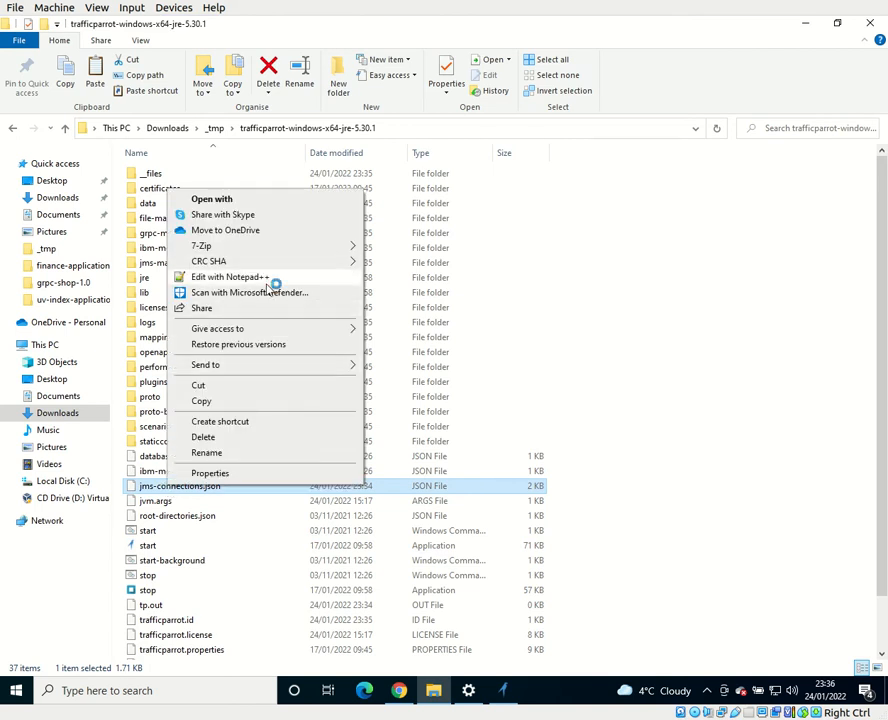
left_click(267, 280)
Step: Set the port of the Local docker MQ 9 connection to 14140, save jms-connections.json and close Notepad++
left_click(224, 229)
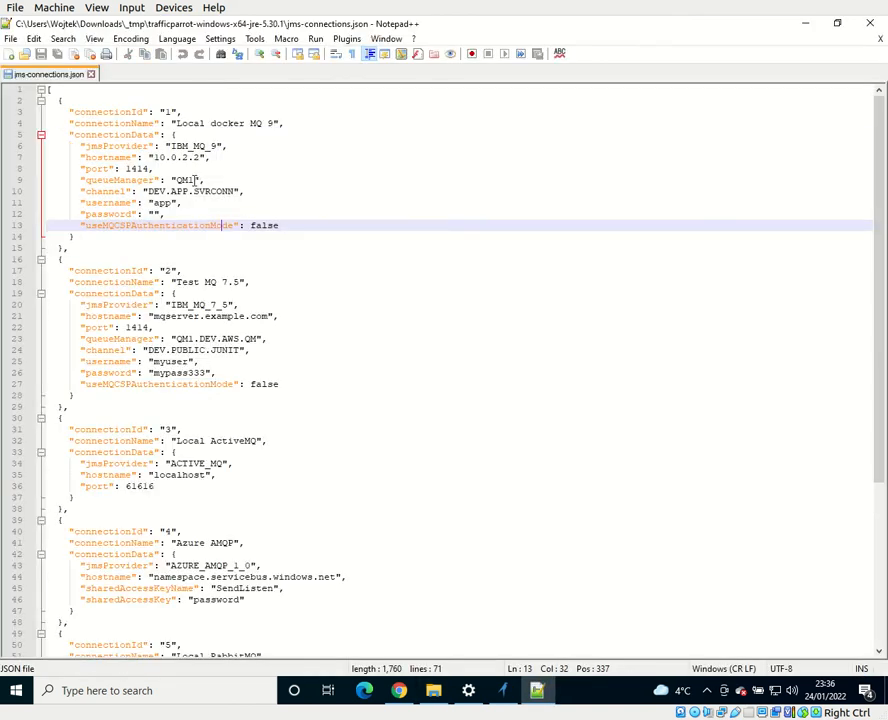
left_click(242, 170)
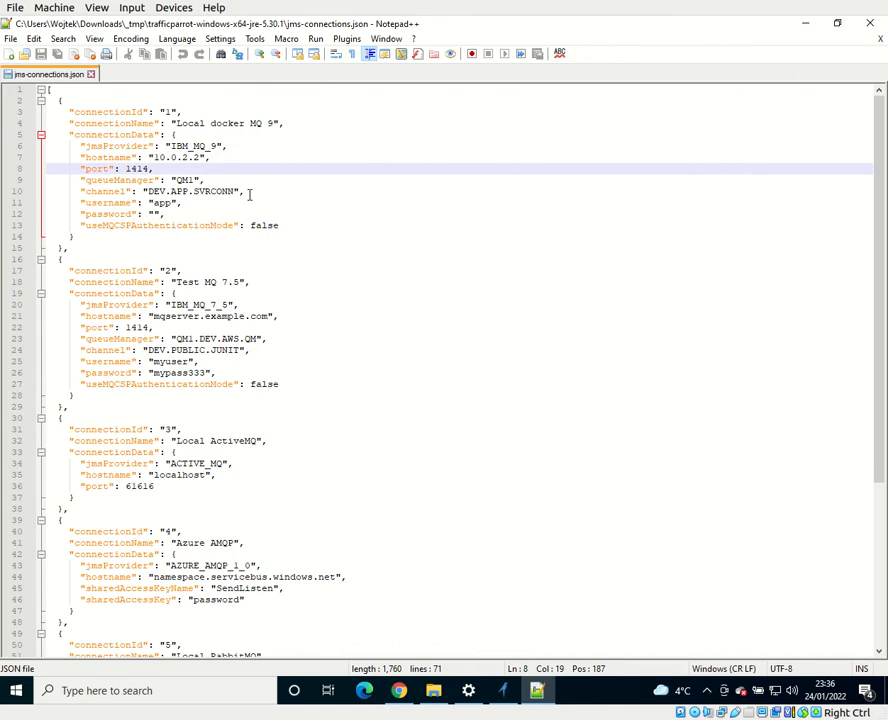
type("0")
key("ctrl+s")
left_click(138, 169)
double_click(138, 170)
left_click(196, 180)
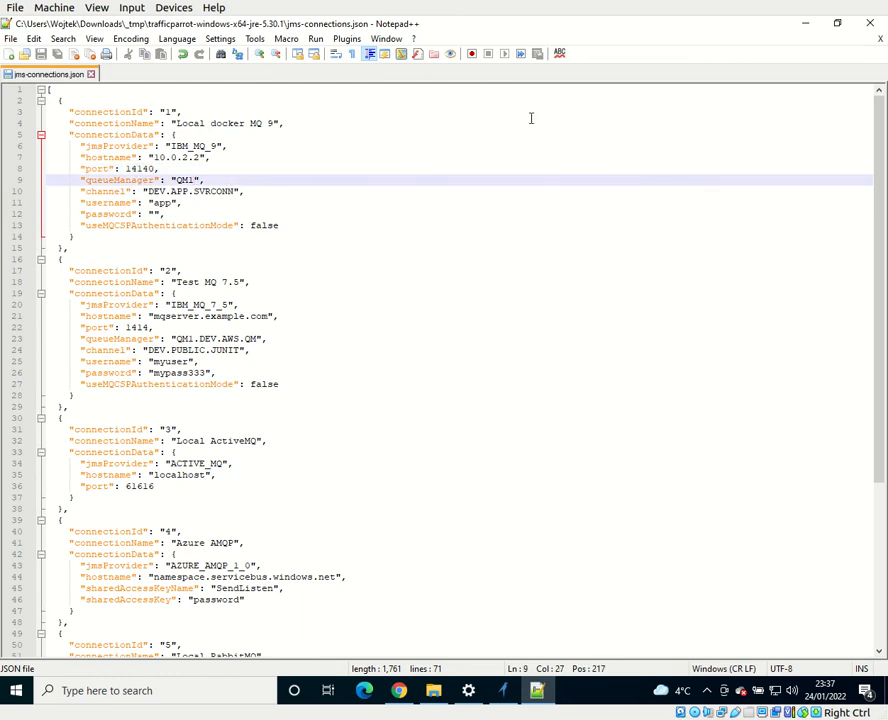
left_click(869, 28)
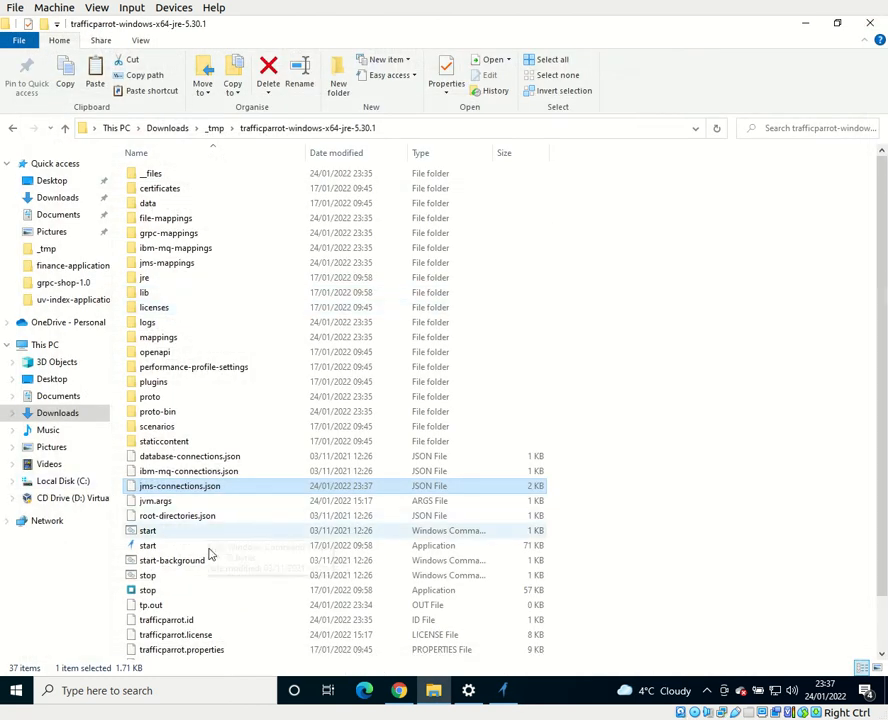
Step: Switch to Chrome, try to turn on the JMS virtual service, and open the GUI server logs from the error details
left_click(399, 690)
left_click(224, 443)
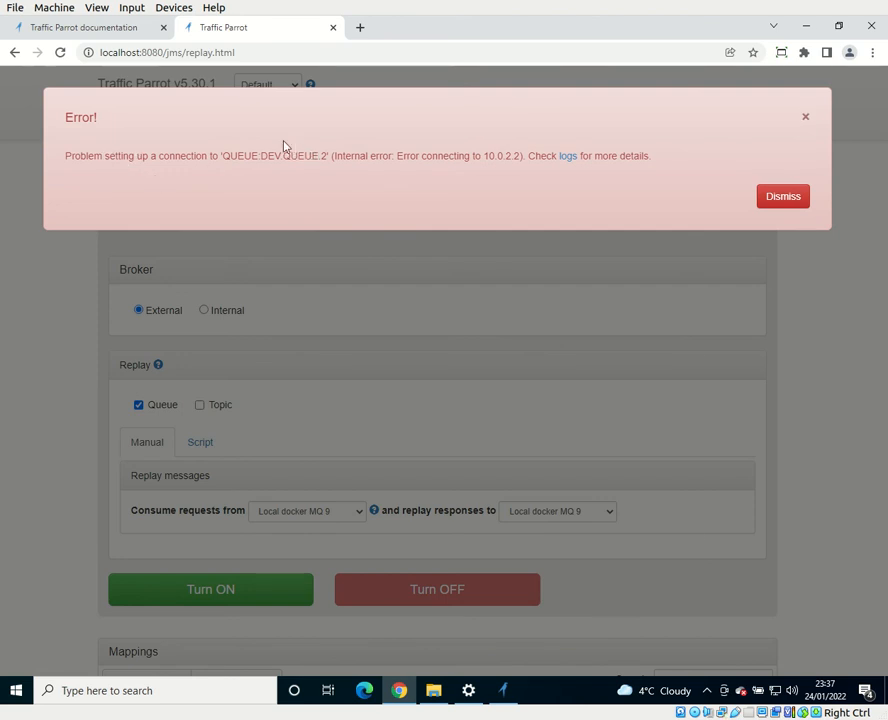
left_click(568, 156)
left_click(128, 211)
Step: Examine the latest exceptions in the GUI server logs for the connection failure's cause, host and port
left_click_drag(883, 85, 883, 622)
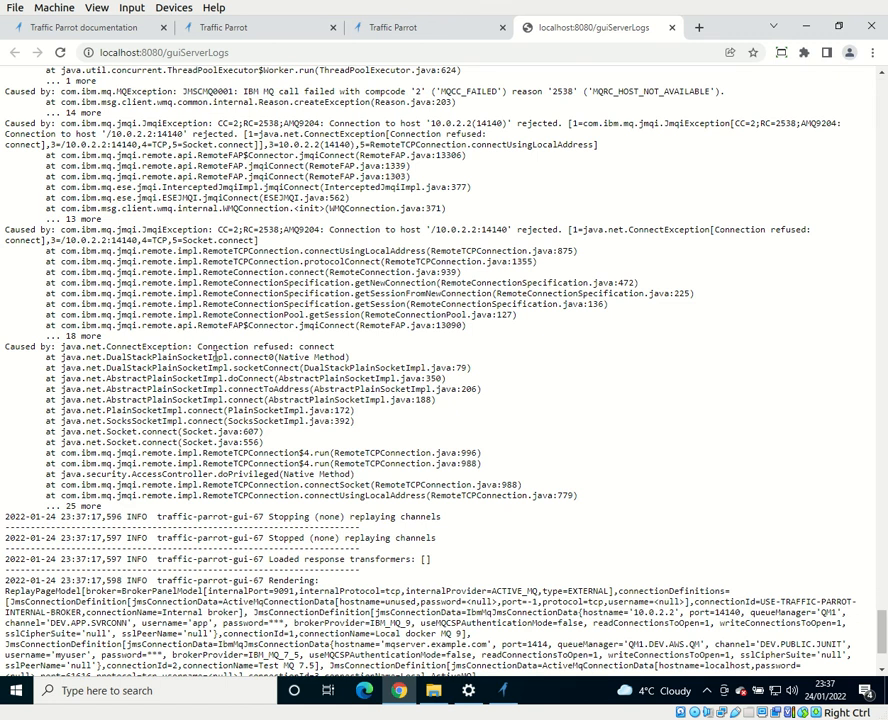
left_click_drag(188, 347, 377, 348)
scroll(377, 348, "up", 2)
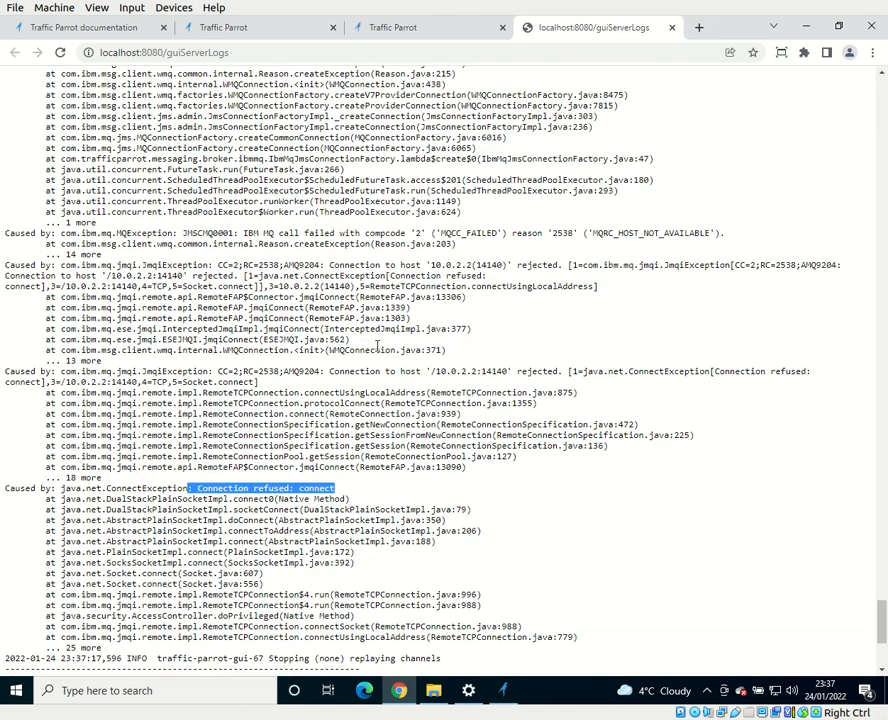
left_click_drag(320, 371, 510, 371)
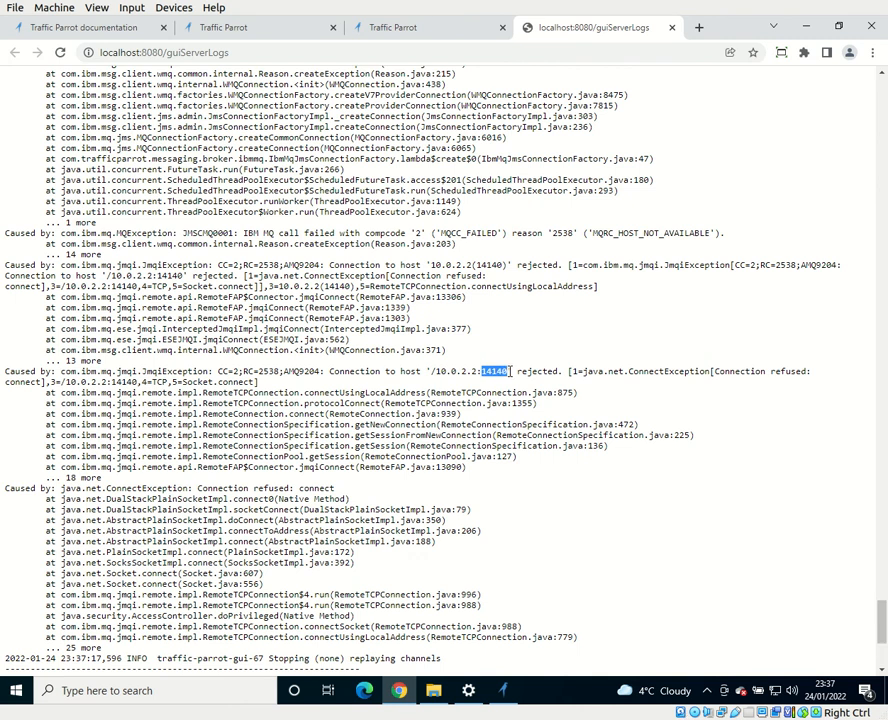
left_click(552, 373)
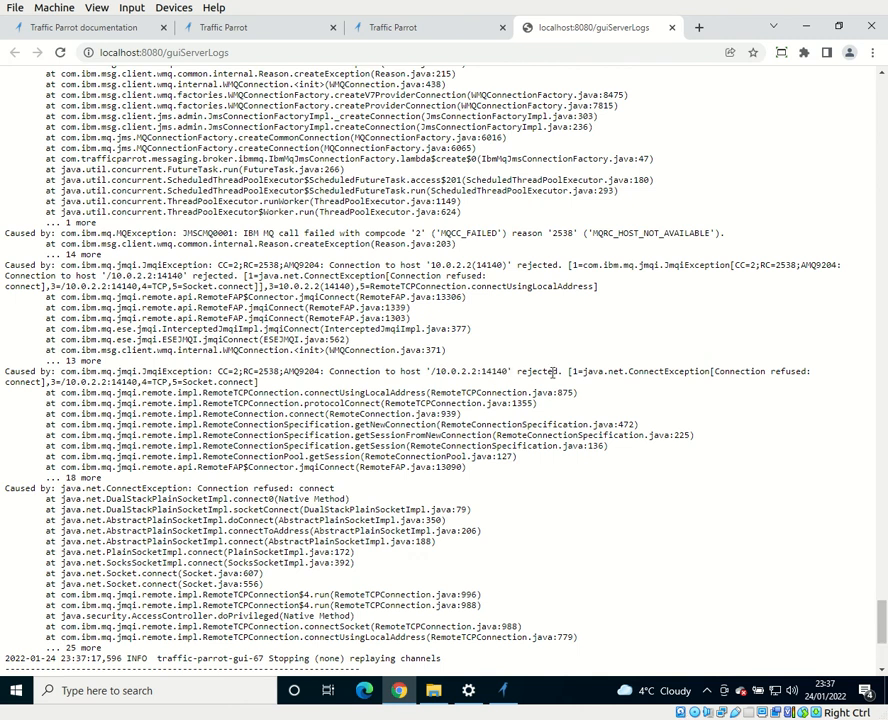